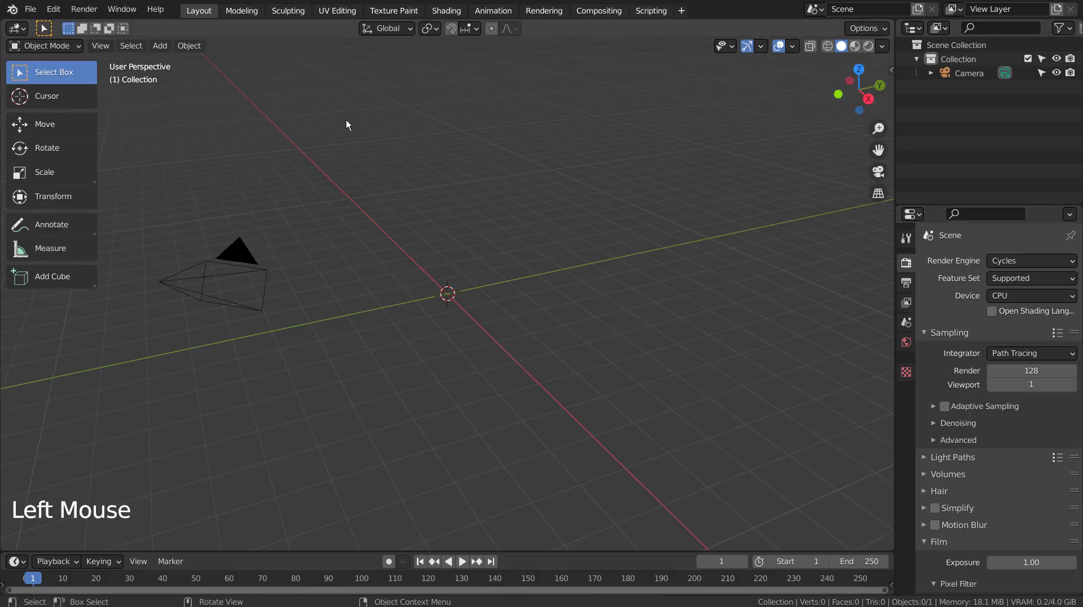
- Open the Add menu on Mesh > Torus Objects to show Twisted Torus
key(shift+a)
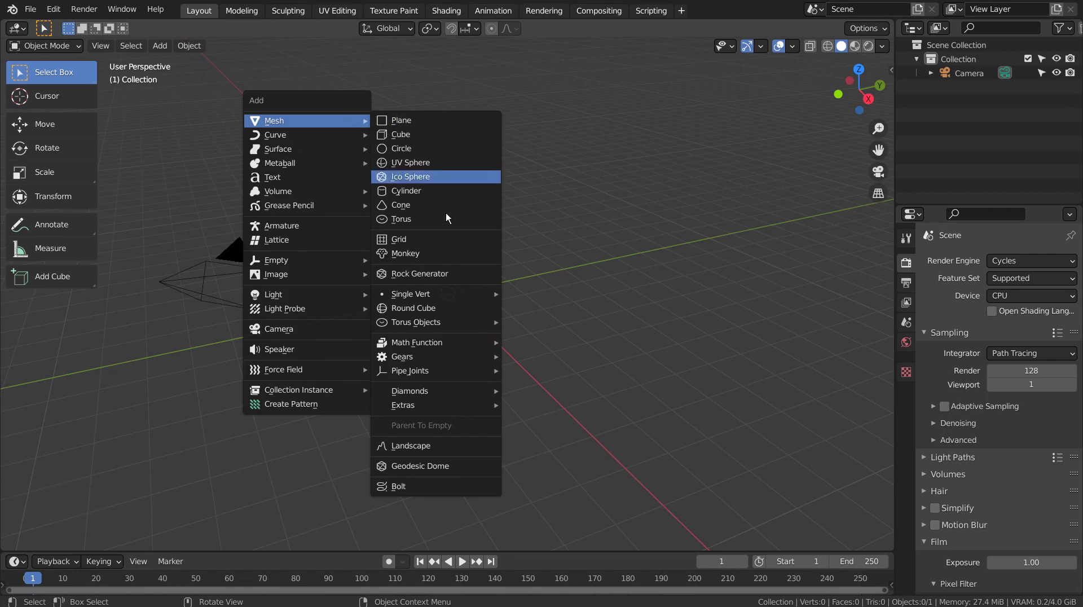
mouse_move(433, 321)
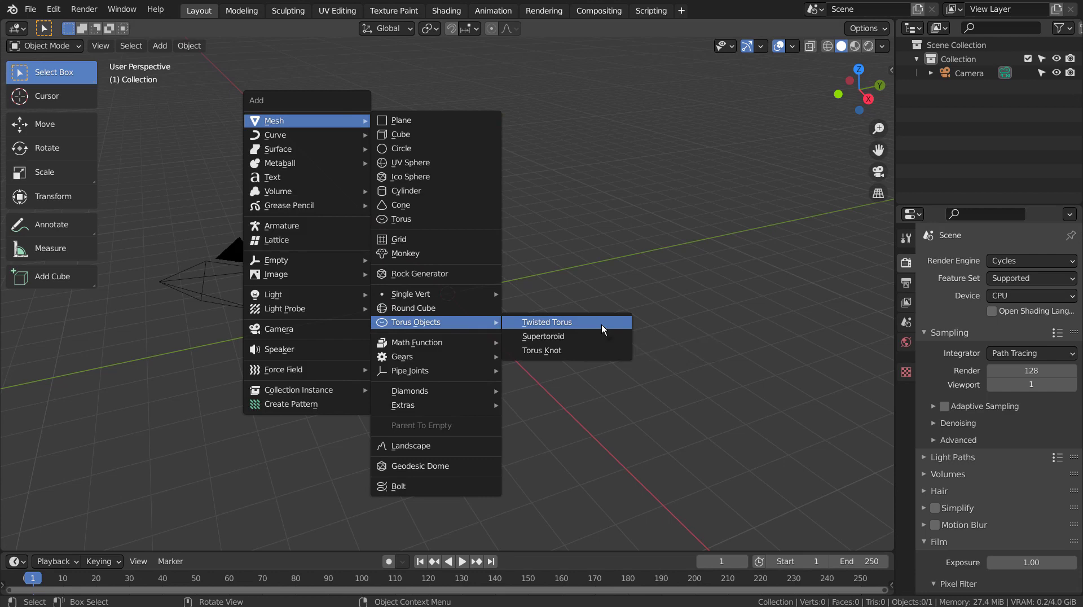
- Add a twisted torus with major radius 1.68 and minor radius 0.26
click(601, 324)
scroll(497, 326, up, 3)
scroll(497, 326, up, 6)
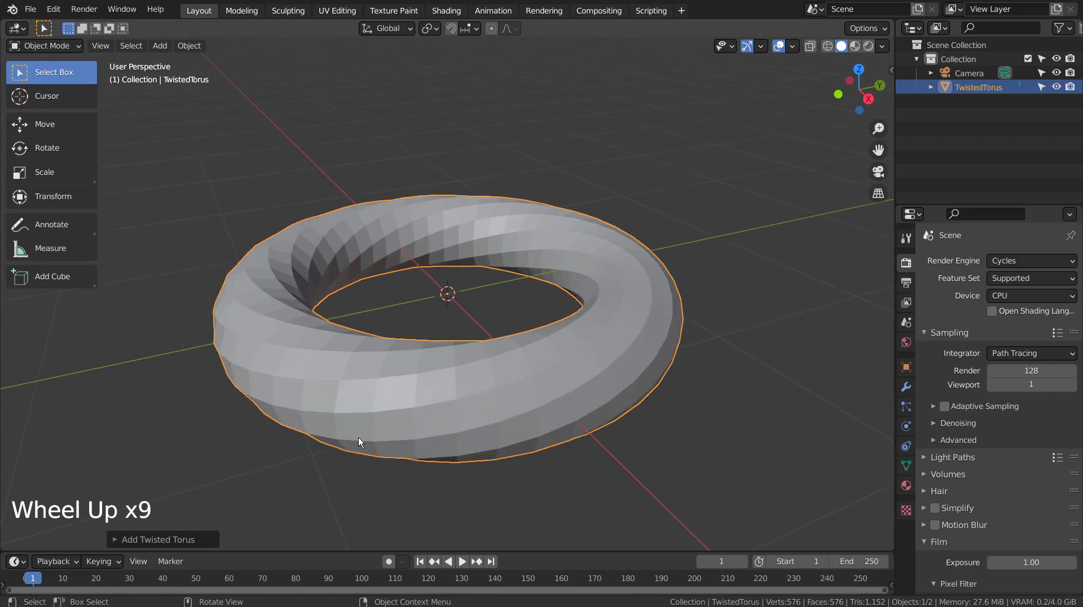
click(162, 539)
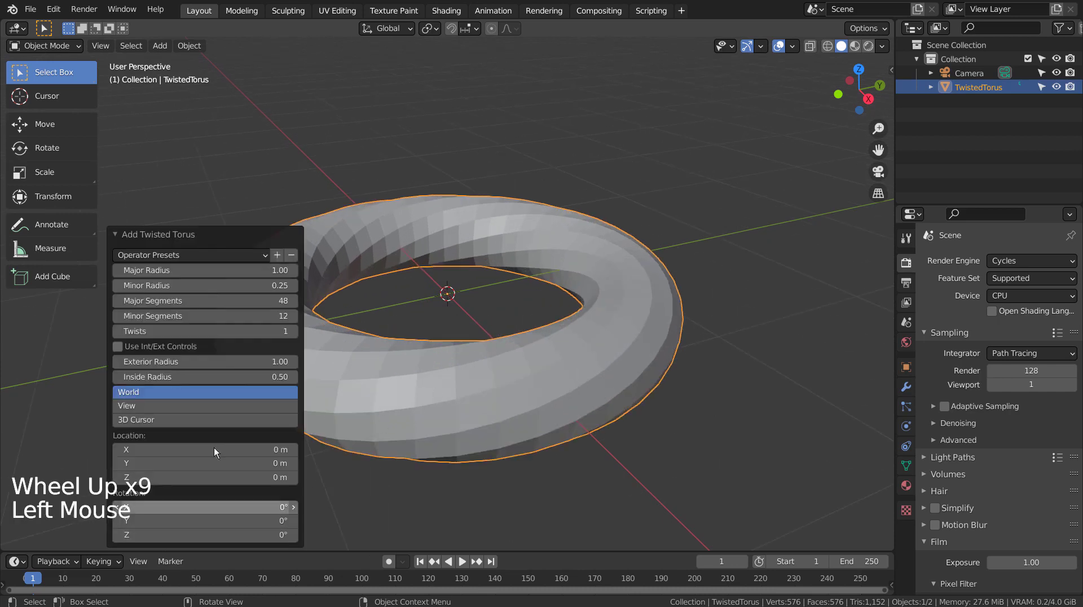
shift+drag(208, 267, 293, 270)
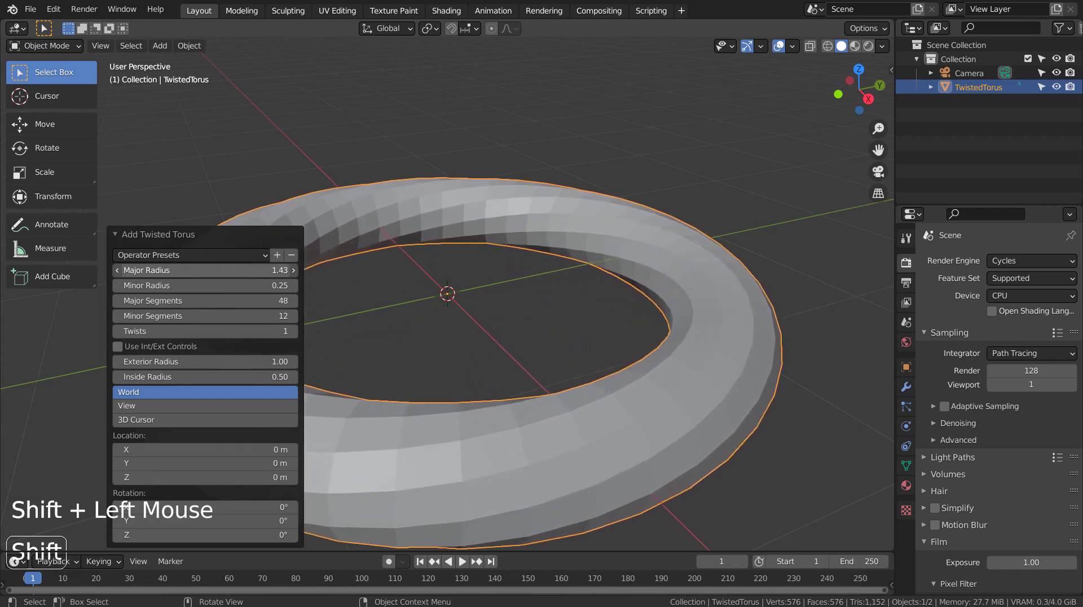
shift+drag(180, 288, 186, 286)
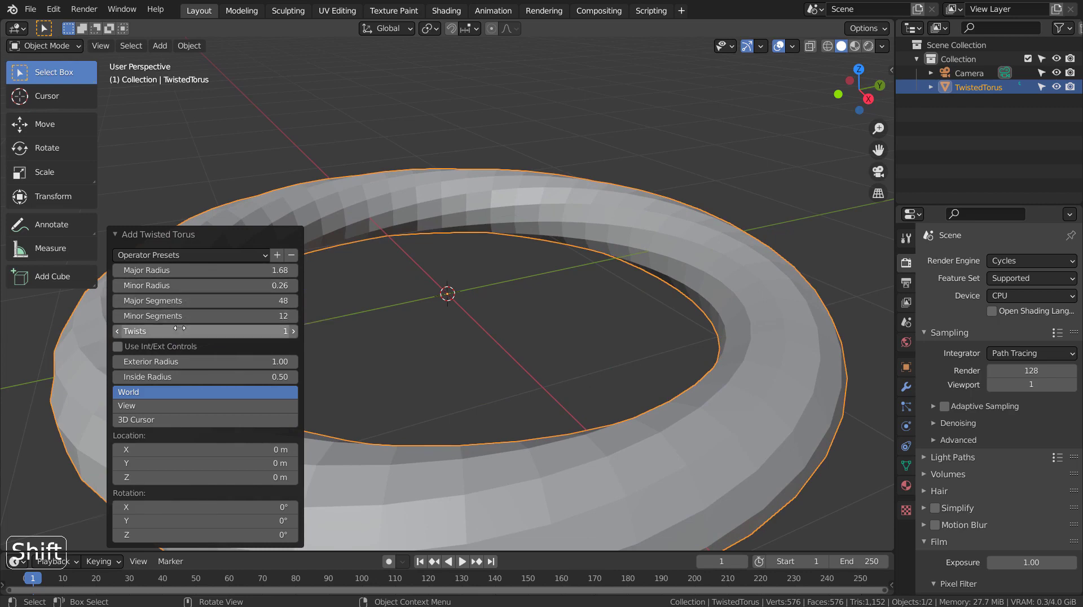
- Raise the torus twists to 3, keeping the exterior radius at 1.00
click(291, 332)
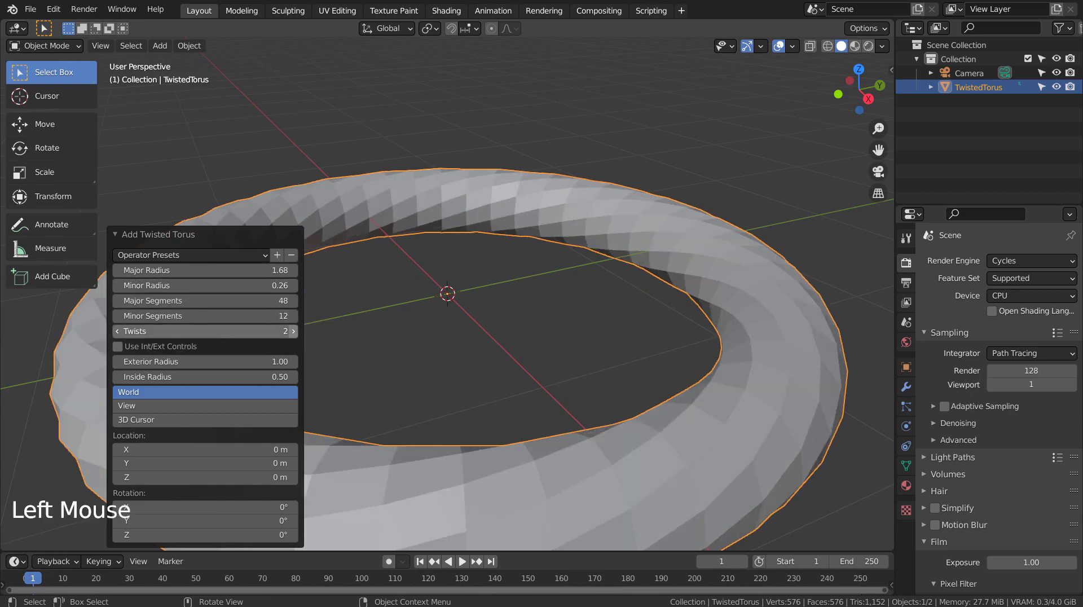
click(294, 331)
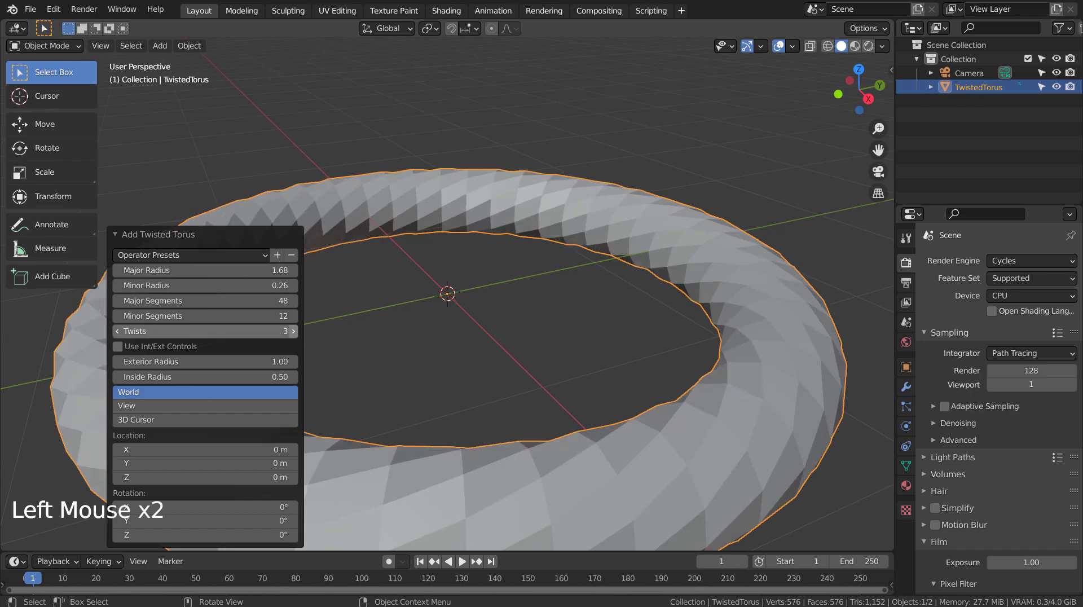
shift+click(192, 364)
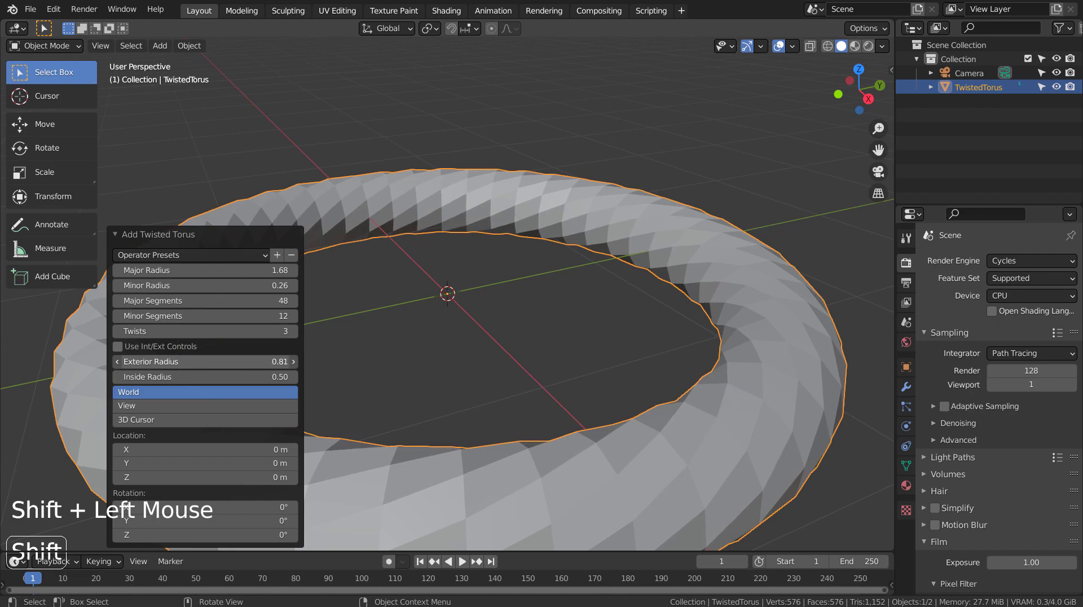
shift+drag(192, 364, 192, 364)
click(193, 376)
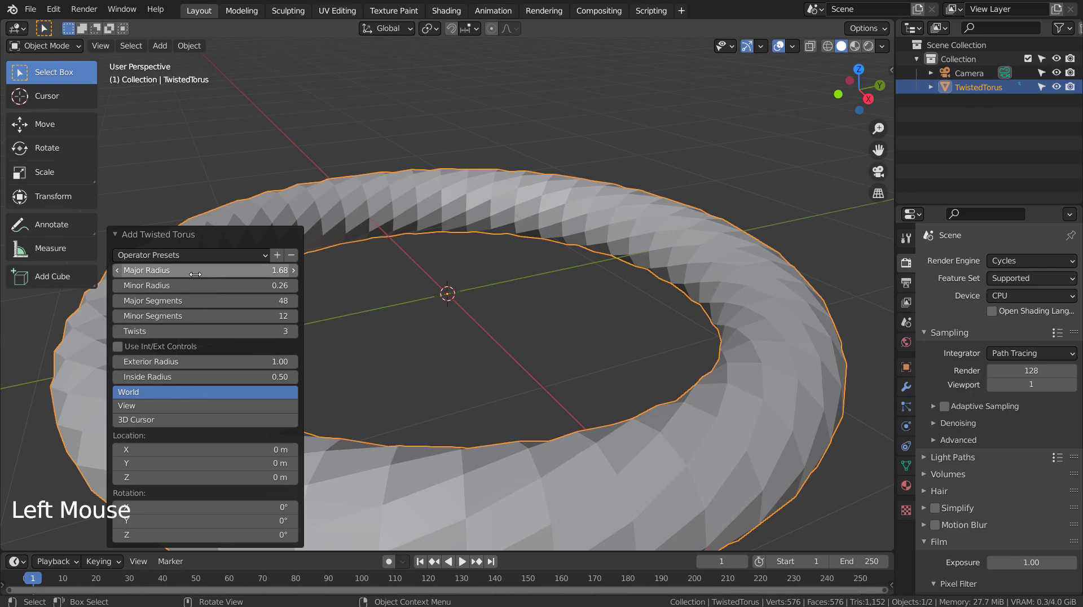
click(661, 260)
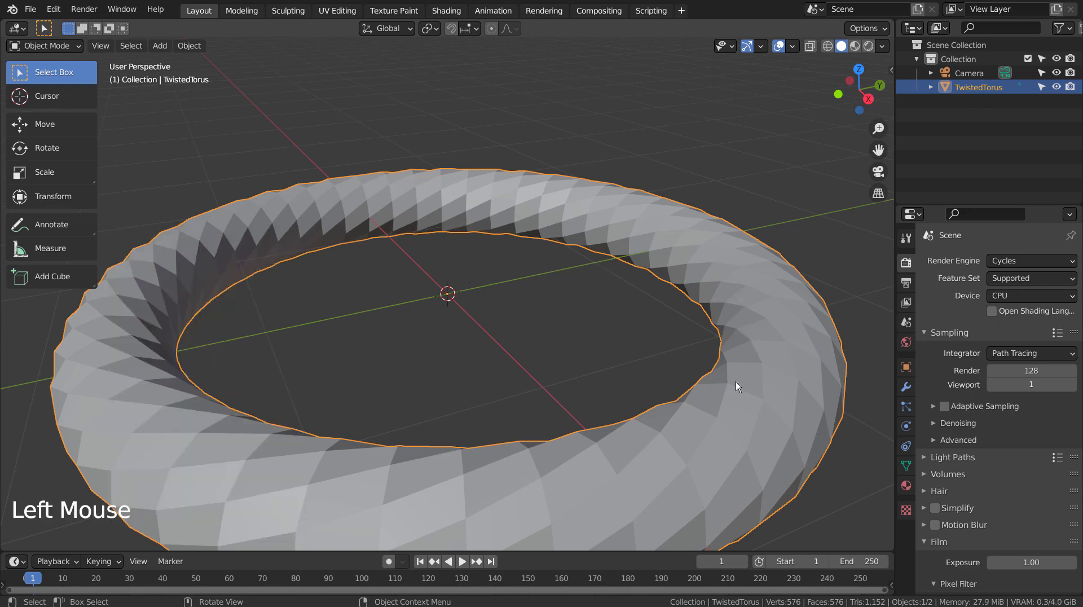
- Enter Edit Mode in face select and deselect the whole torus
mouse_move(735, 381)
middle_down()
mouse_move(727, 341)
mouse_move(716, 341)
middle_up()
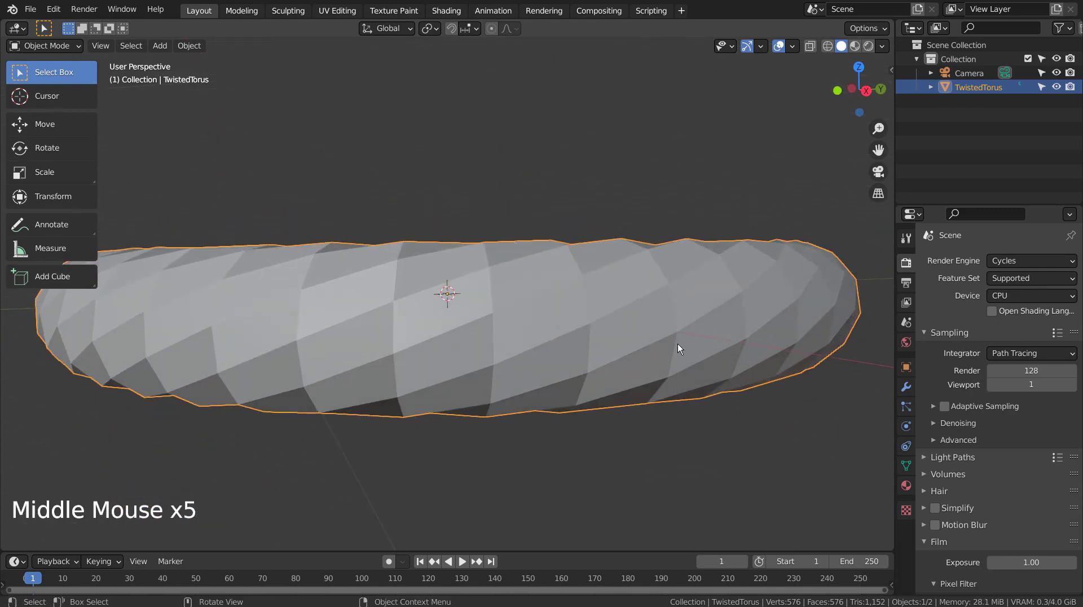
key(Tab)
middle_drag(601, 348, 607, 370)
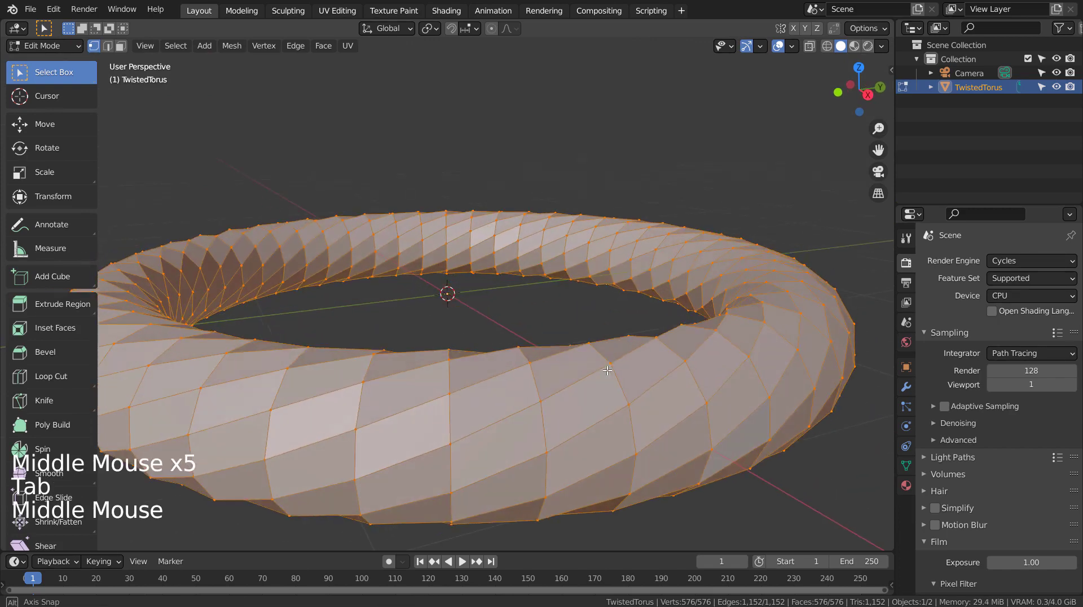
key(3)
middle_click(564, 421)
middle_click(564, 421)
middle_click(564, 420)
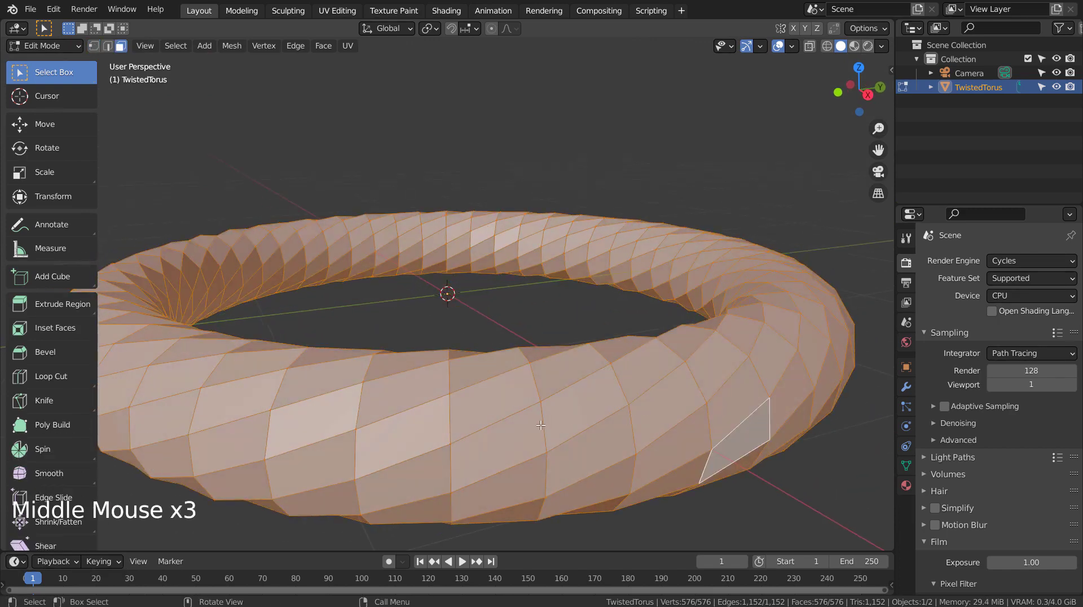
key(alt+a)
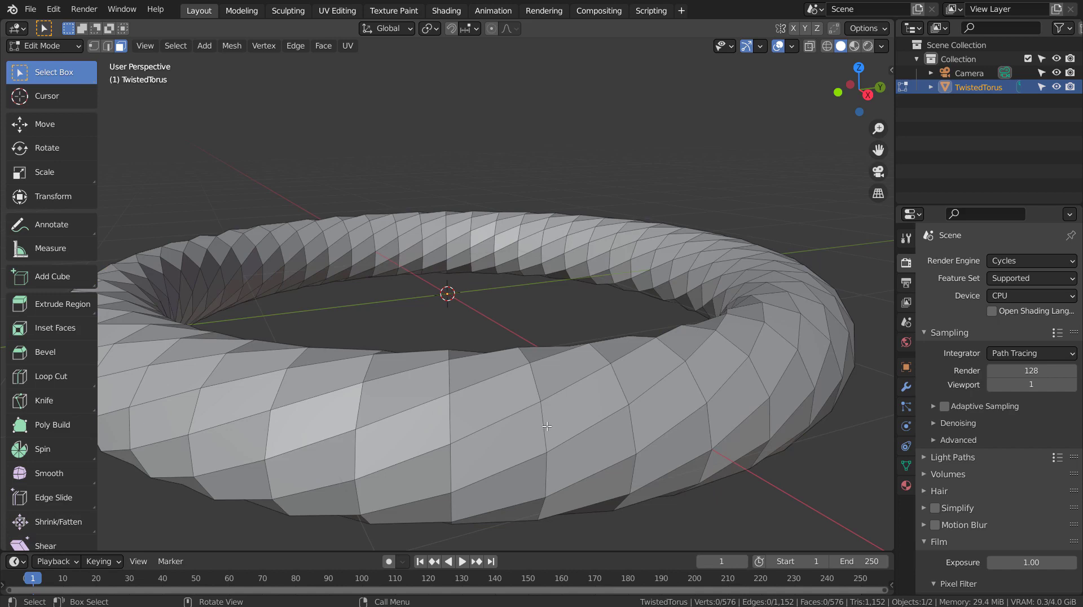
- Select the first three alternating spiral face loops on the torus
alt+click(545, 428)
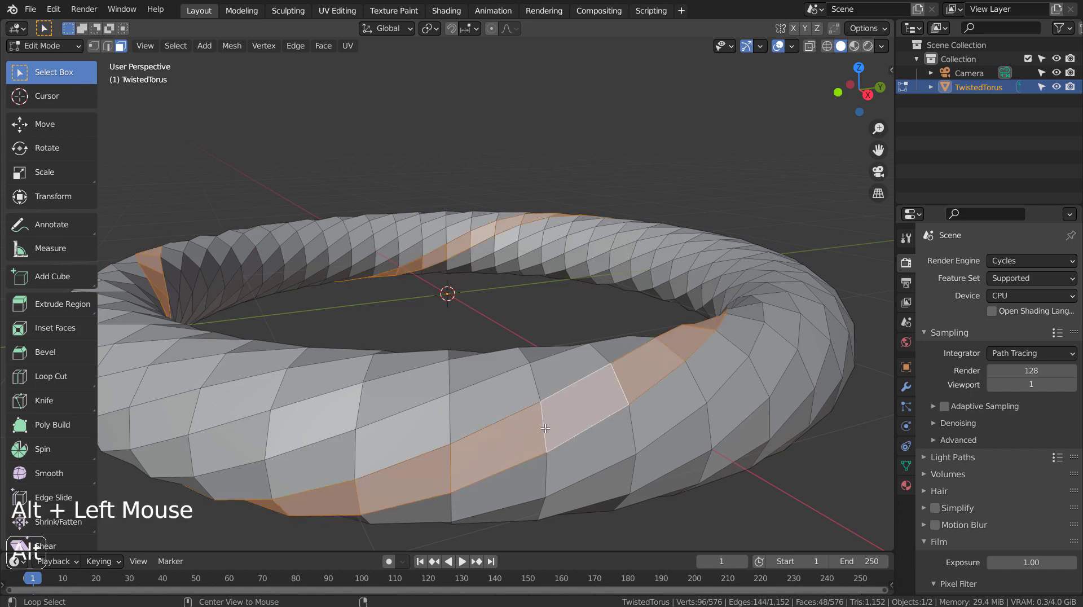
mouse_move(560, 435)
middle_down()
mouse_move(572, 432)
mouse_move(548, 397)
middle_up()
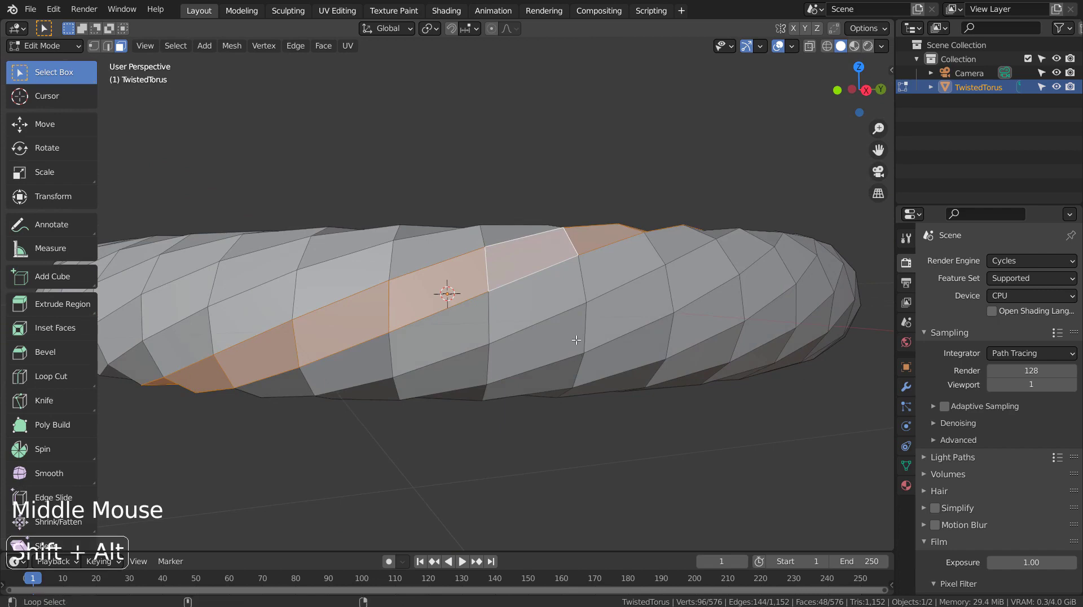
alt+shift+click(587, 327)
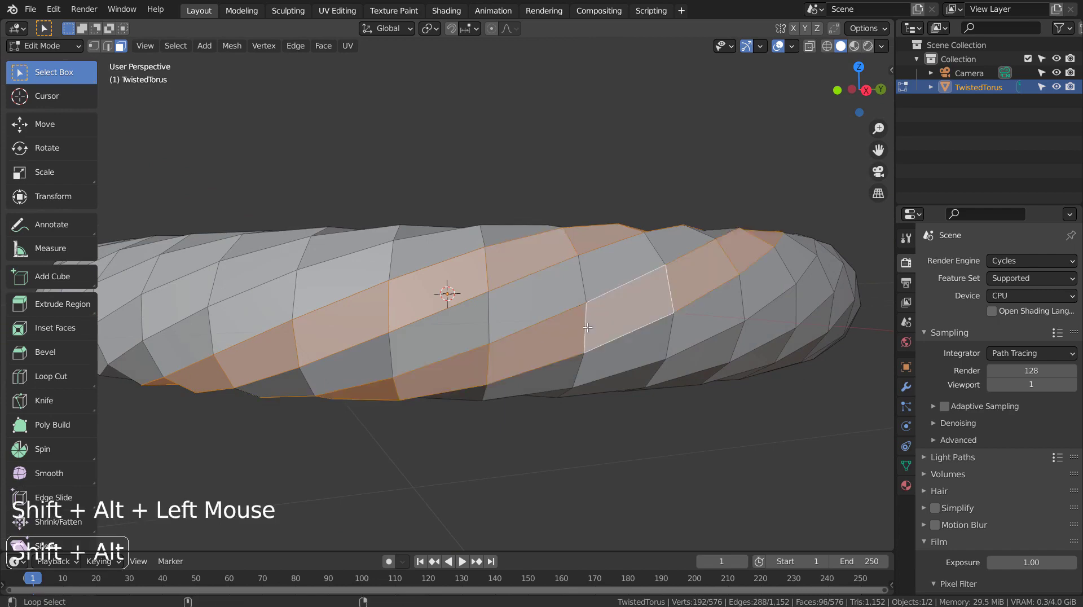
middle_drag(587, 327, 506, 236)
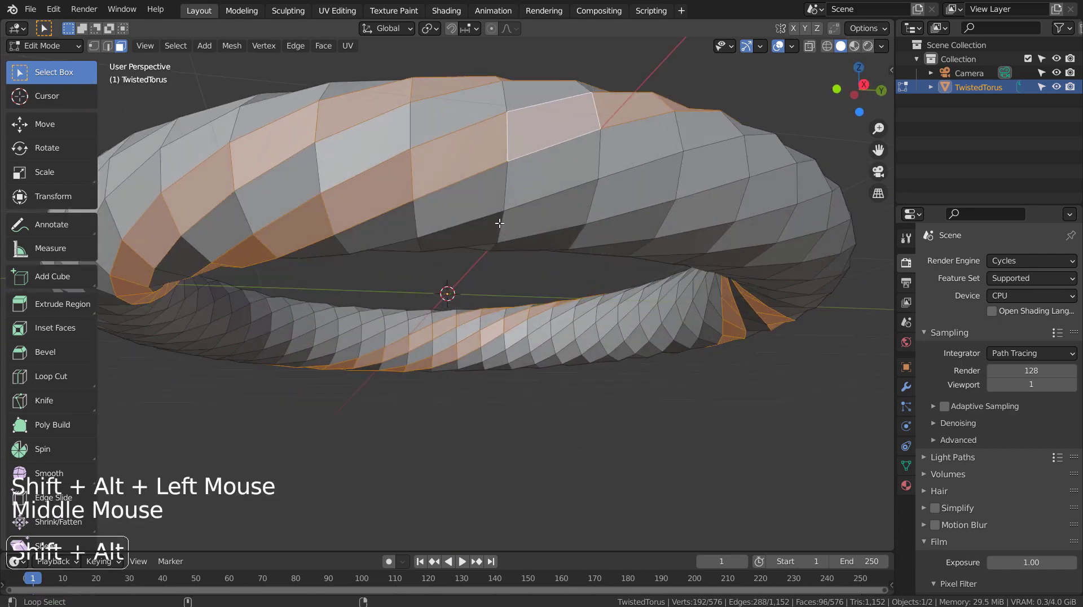
alt+shift+click(514, 234)
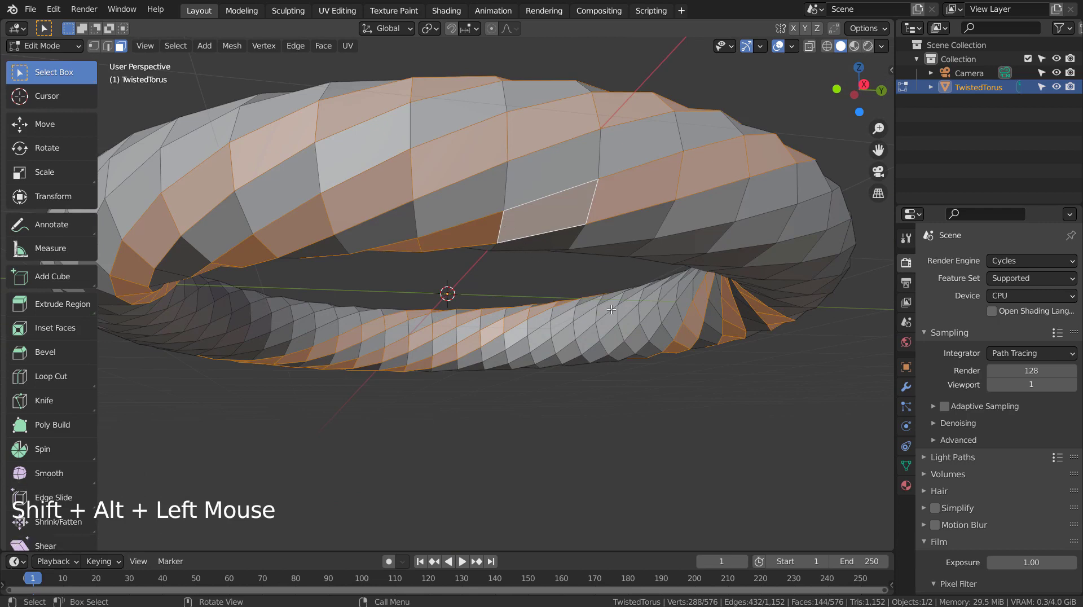
scroll(582, 336, up, 5)
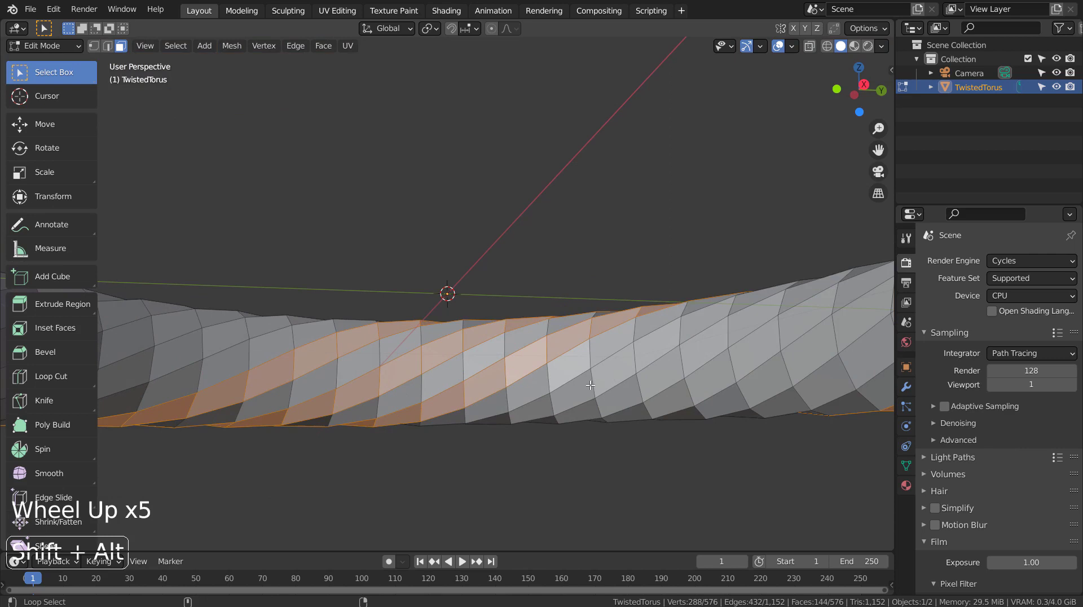
- Add three more alternating face loops, completing the striped selection around the ring
alt+shift+click(592, 385)
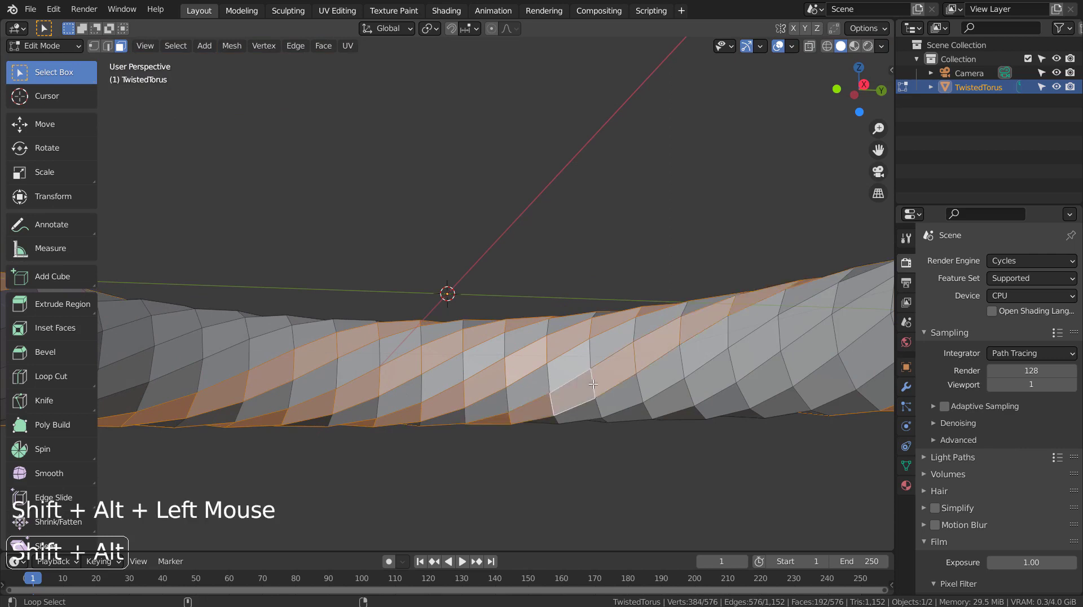
alt+shift+click(692, 391)
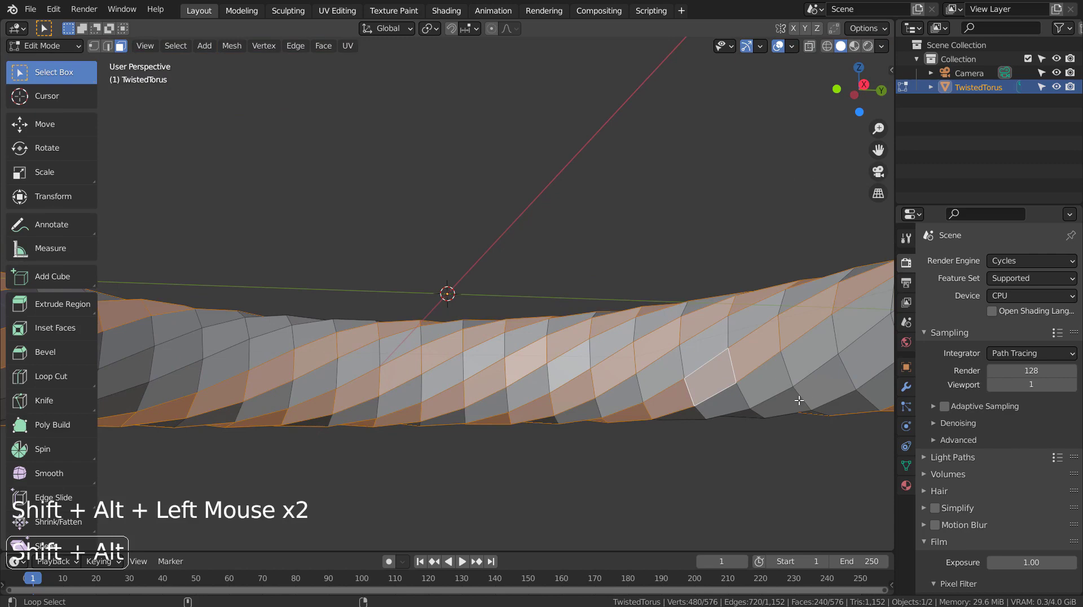
alt+shift+click(803, 399)
scroll(804, 397, down, 1)
scroll(779, 373, down, 3)
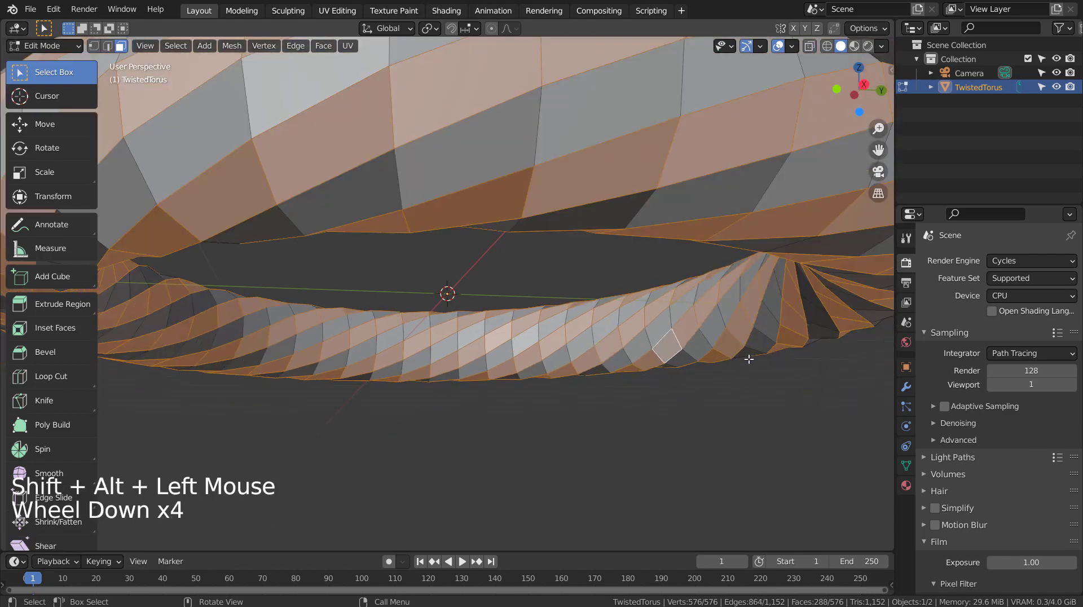
scroll(705, 327, down, 3)
mouse_move(671, 302)
middle_down()
mouse_move(682, 413)
mouse_move(790, 353)
mouse_move(694, 376)
middle_up()
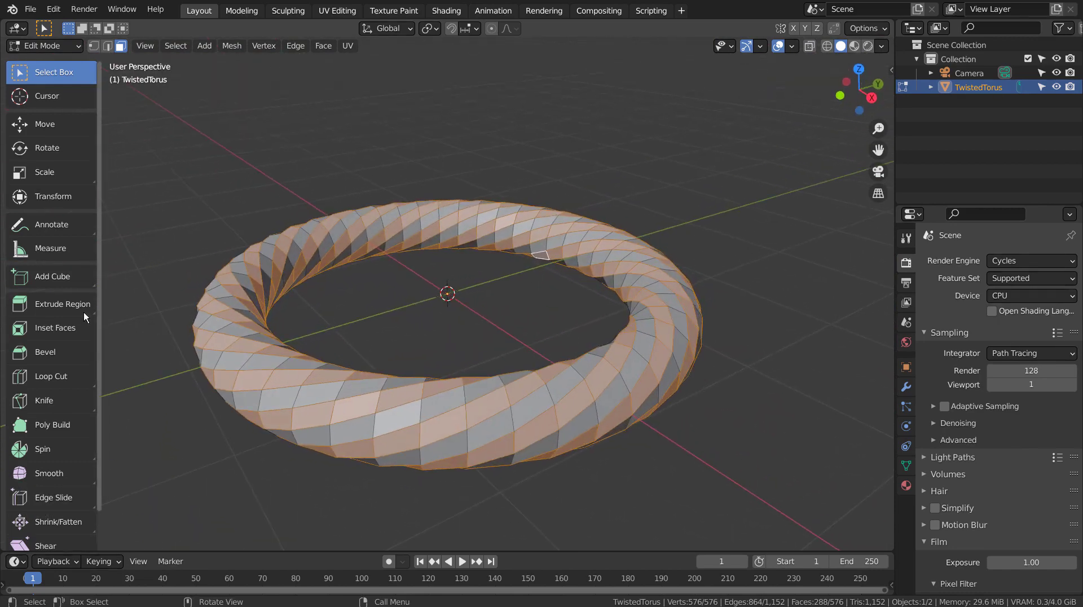
- Extrude the selected spiral bands along their normals to shape the twist
drag(62, 306, 79, 395)
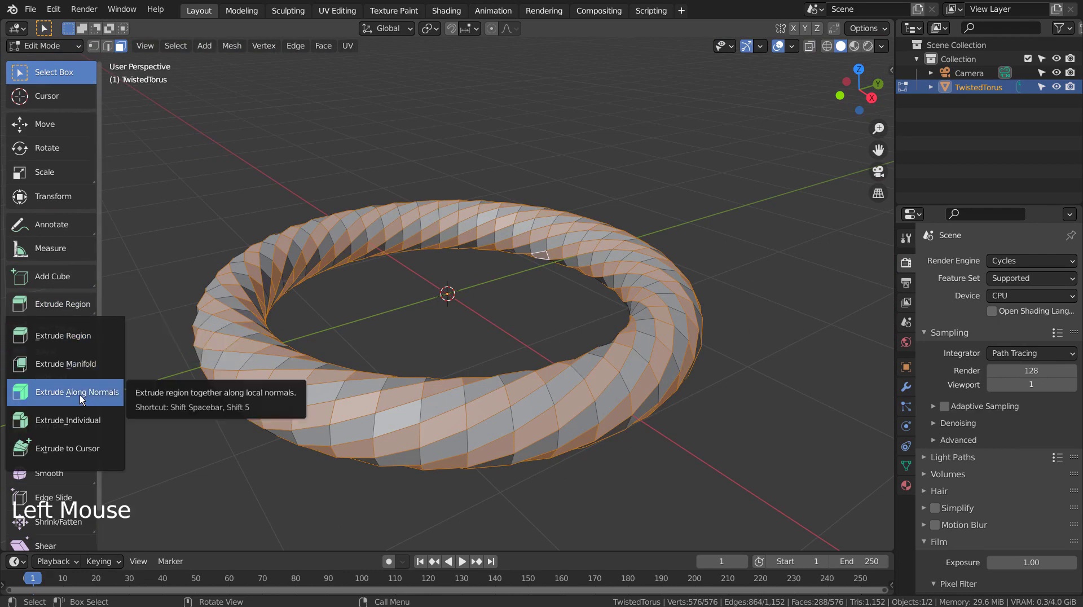
click(80, 394)
drag(515, 259, 545, 262)
- Add level-3 subdivision in Object Mode and apply Shade Smooth, undoing an accidental torus reset
key(Tab)
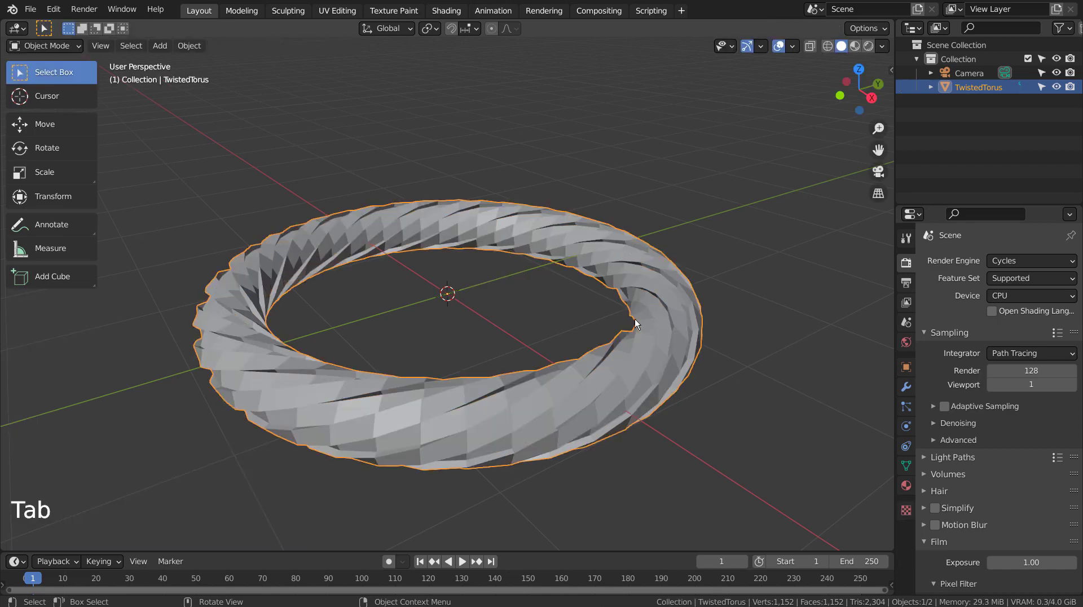
key(ctrl+3)
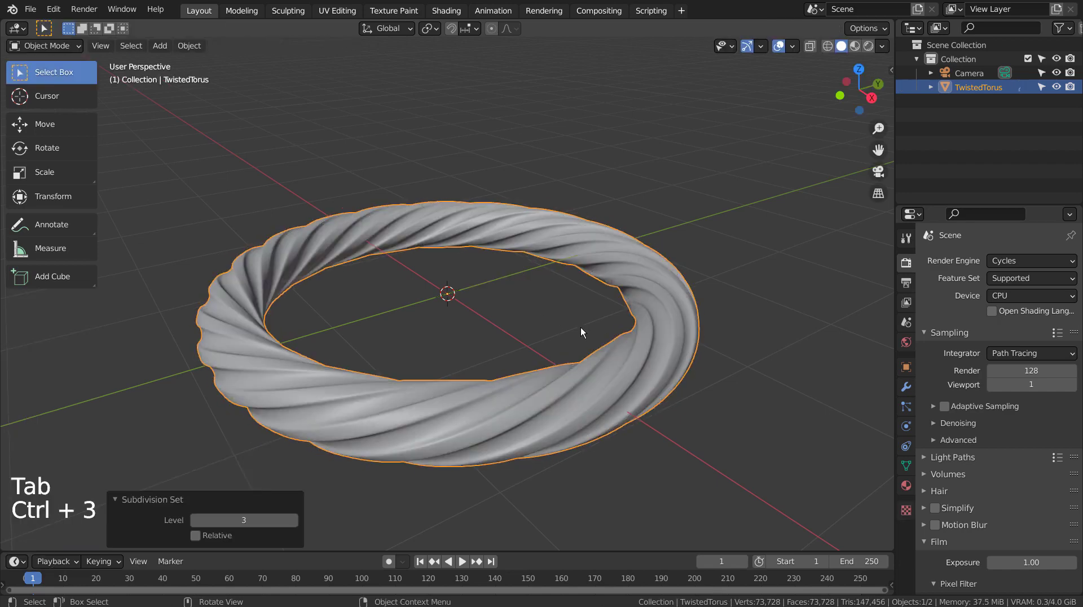
right_click(649, 353)
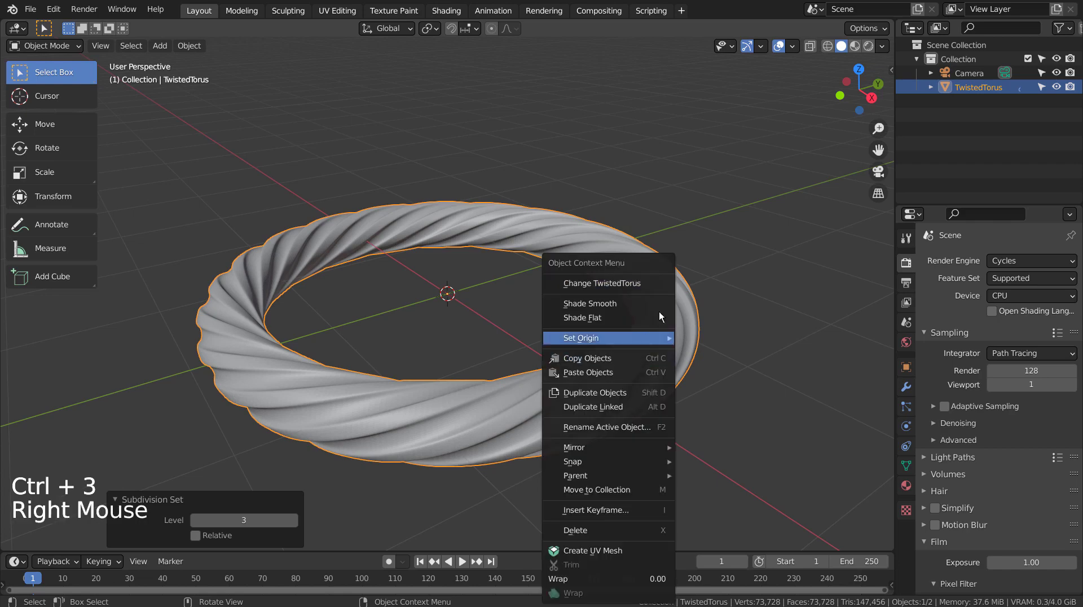
click(656, 282)
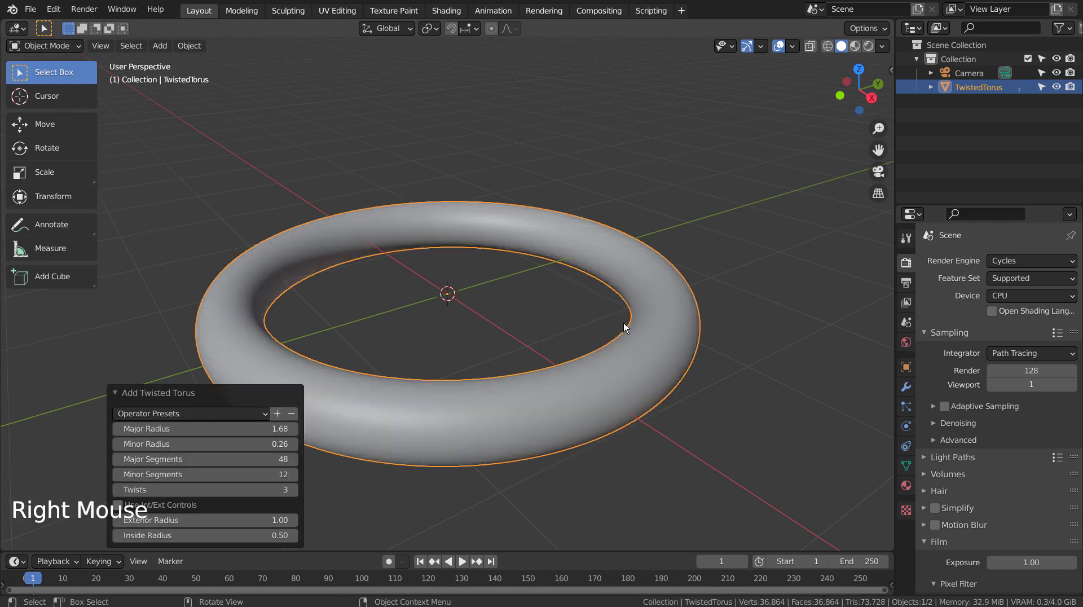
key(ctrl+z)
right_click(662, 343)
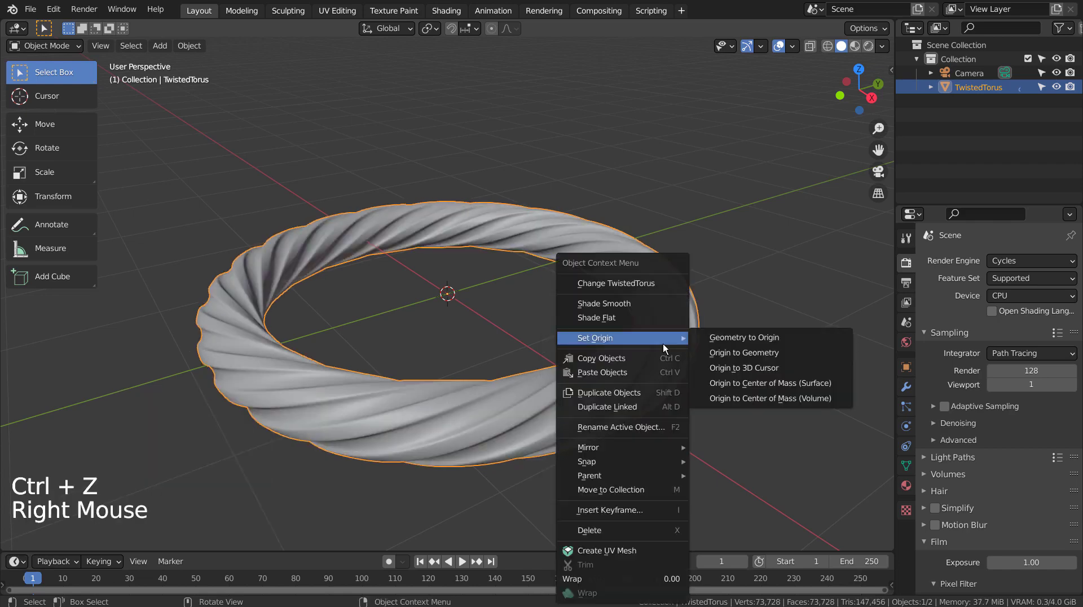
click(623, 307)
mouse_move(634, 417)
middle_down()
mouse_move(620, 397)
mouse_move(624, 416)
middle_up()
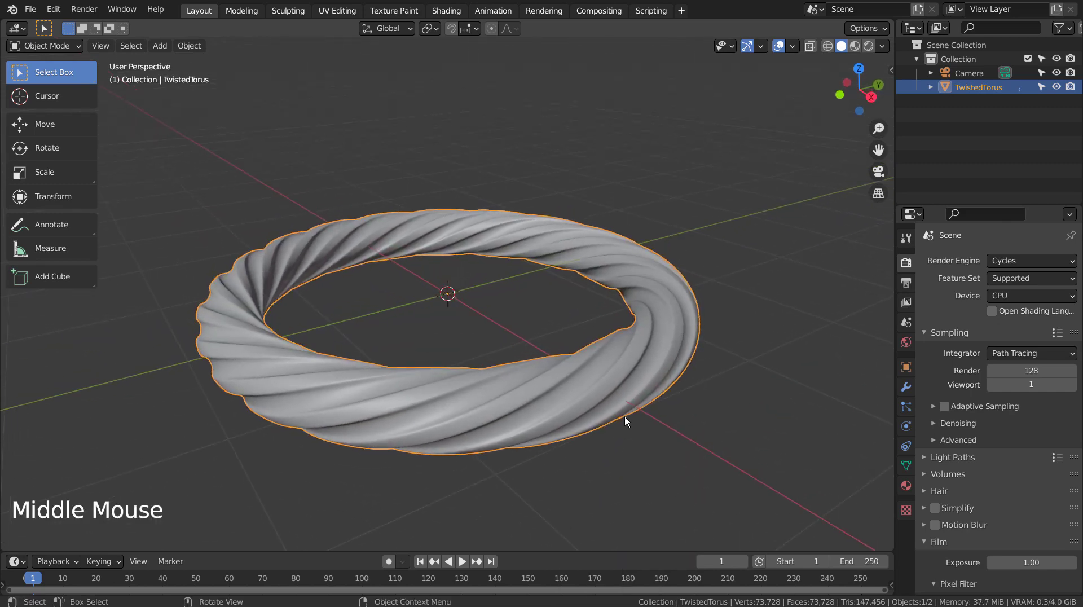
- Give the torus a new yellow-gold material, metallic ~0.9, low roughness, viewed in Material Preview
click(906, 485)
click(1002, 305)
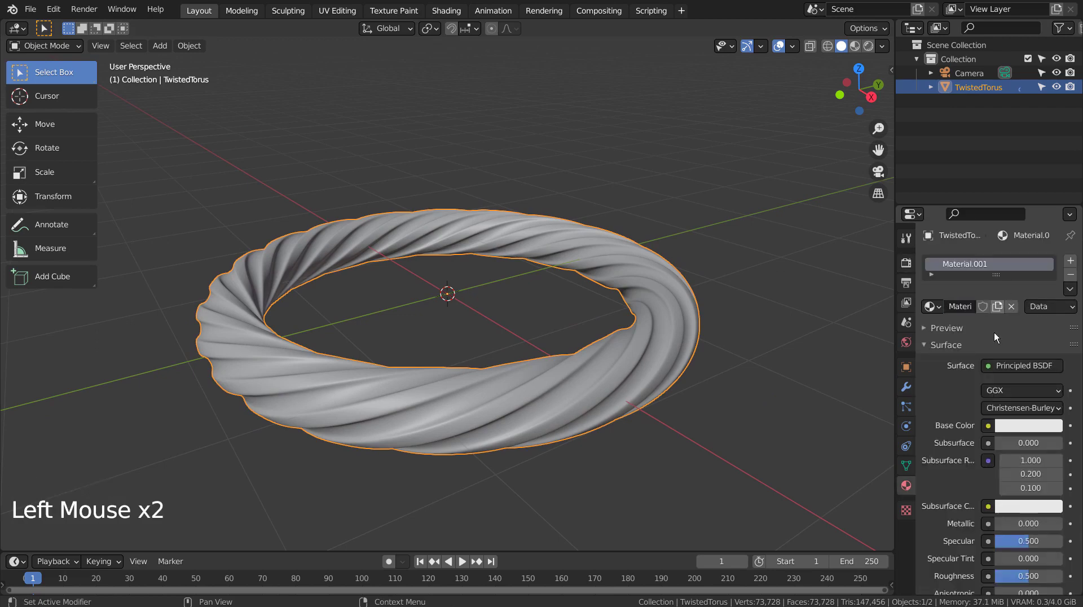
click(1032, 426)
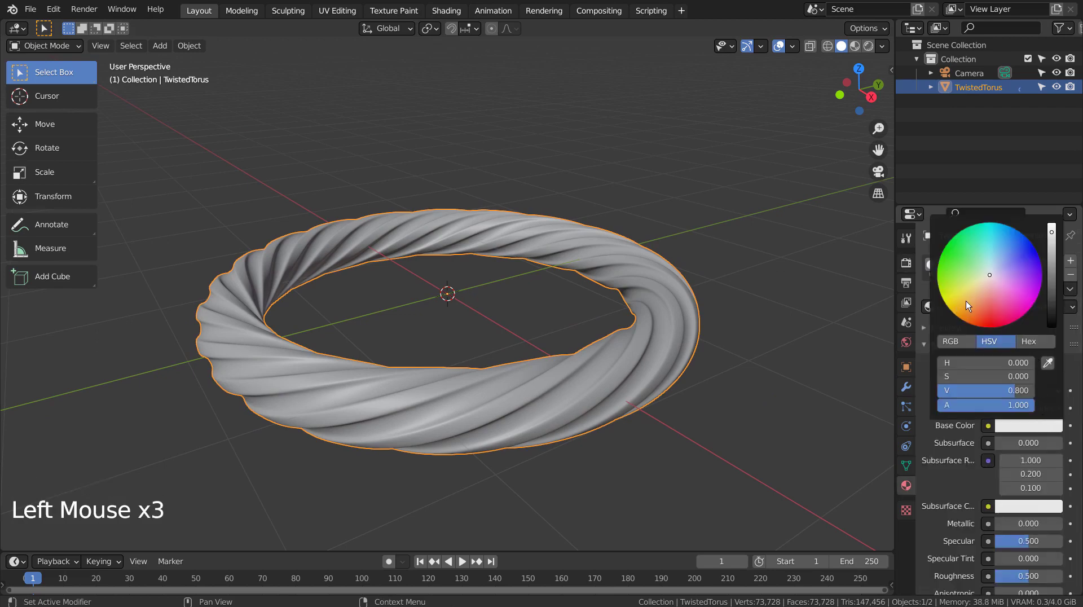
click(966, 300)
drag(1000, 525, 1062, 524)
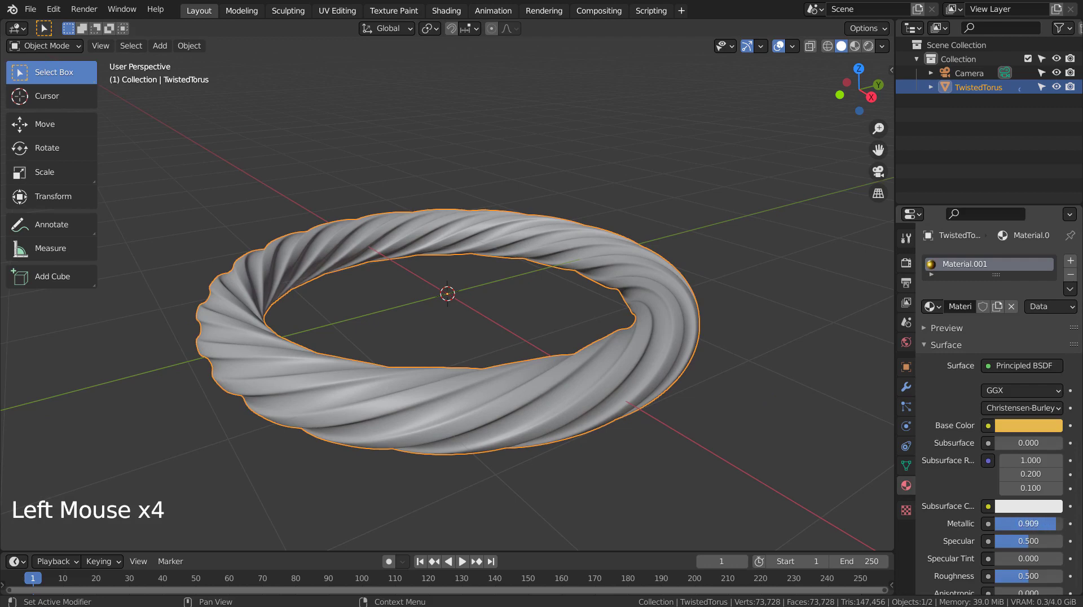
drag(1032, 576, 1010, 576)
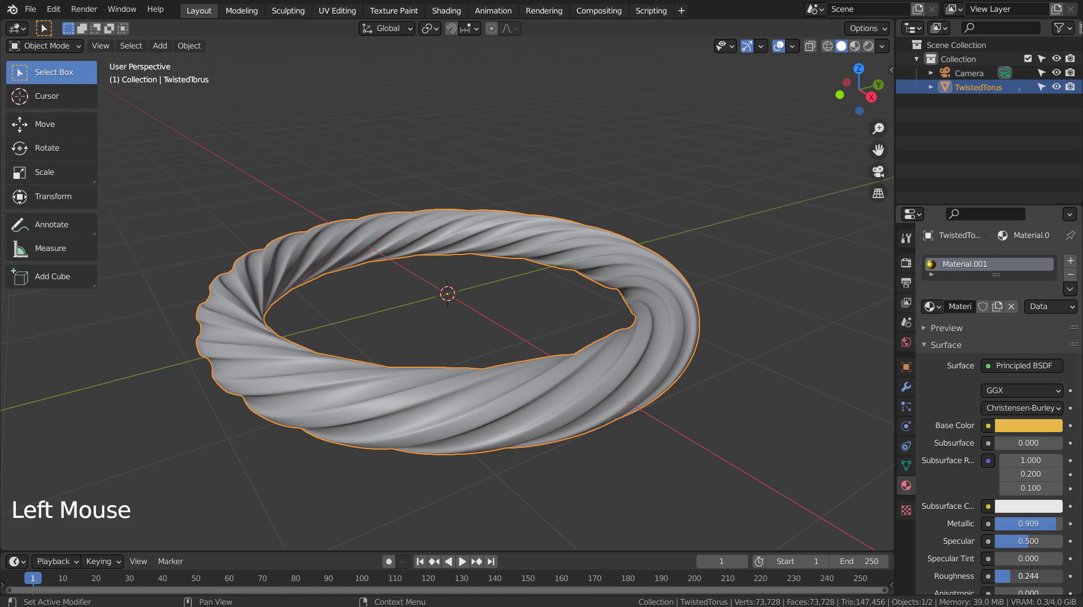
click(855, 46)
click(751, 370)
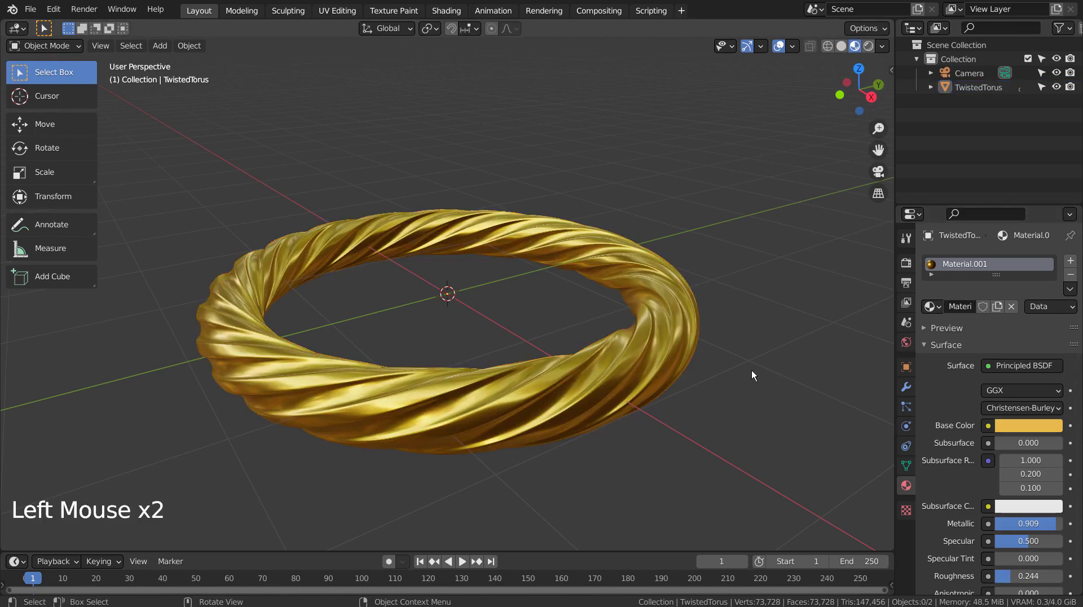
drag(1007, 574, 1004, 576)
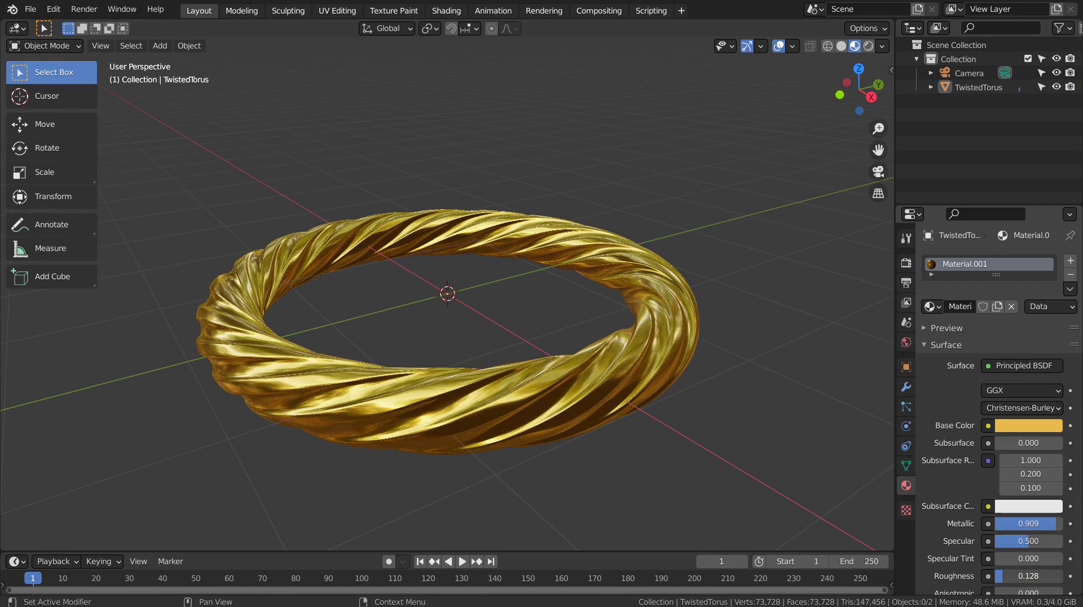
- Lift the torus about 0.24 m along Z from the front view
click(580, 478)
mouse_move(580, 478)
middle_down()
mouse_move(711, 442)
mouse_move(754, 473)
mouse_move(749, 500)
mouse_move(611, 527)
mouse_move(546, 492)
mouse_move(564, 395)
middle_up()
click(561, 358)
key(KP_1)
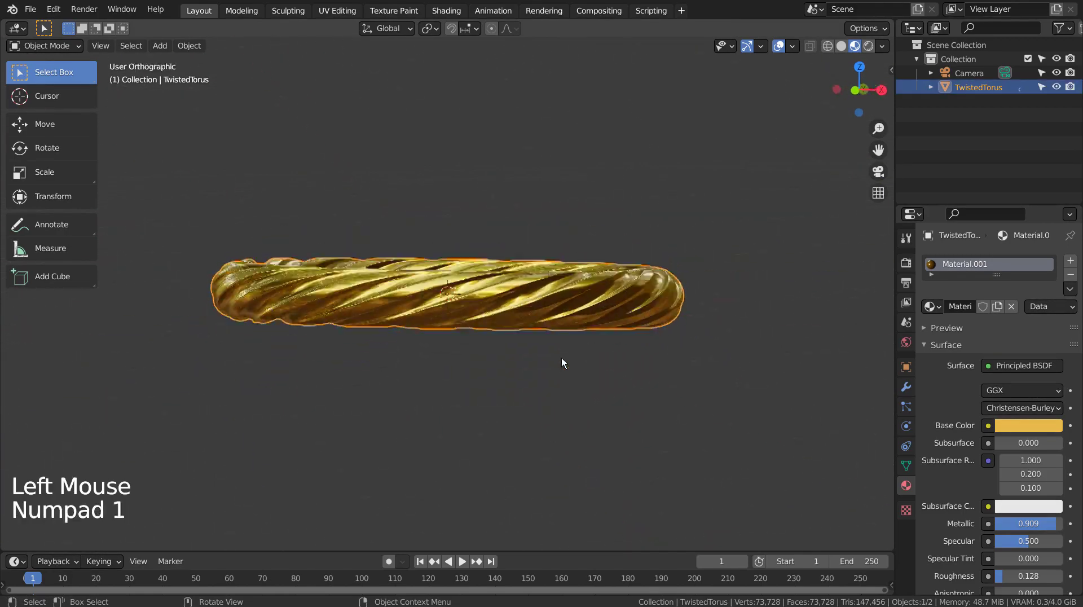
key(g)
key(z)
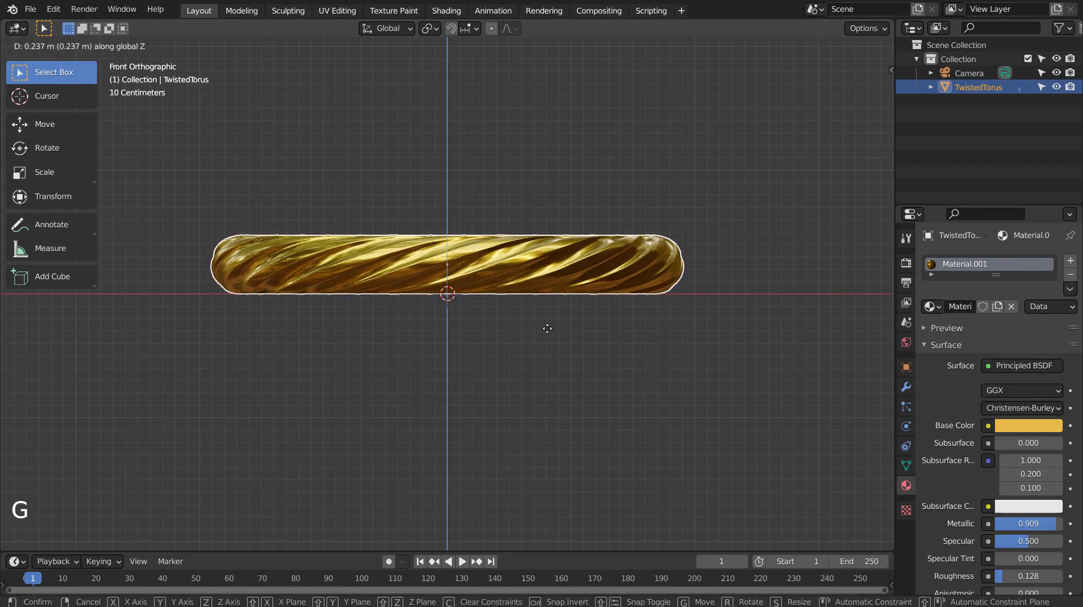
click(539, 316)
mouse_move(539, 316)
middle_down()
mouse_move(561, 348)
mouse_move(596, 234)
middle_up()
- Add a plane and scale it up into a large ground under the ring
key(shift+a)
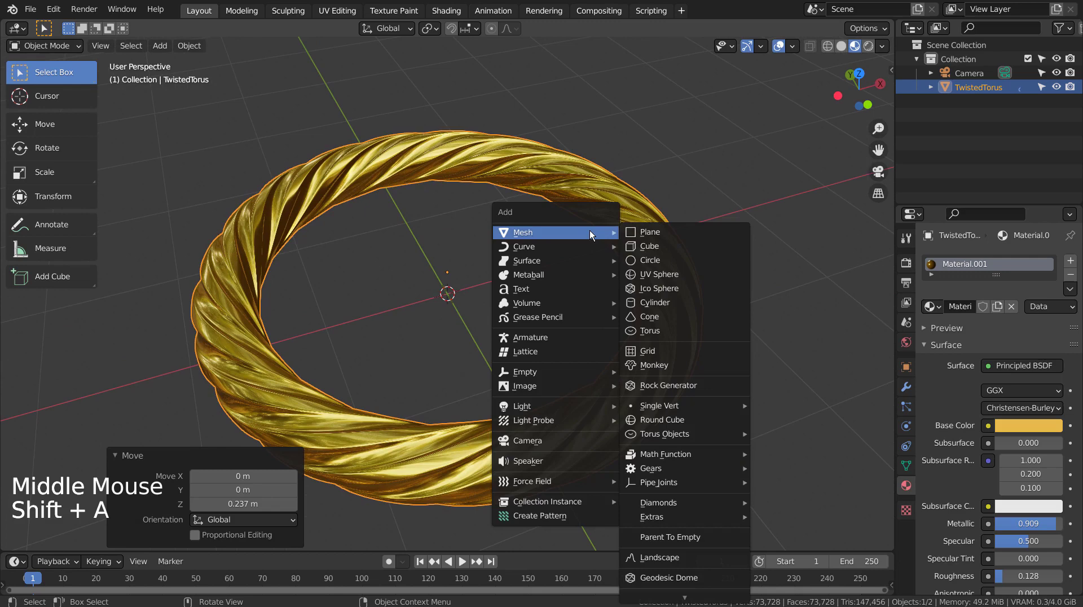
click(650, 231)
key(s)
click(158, 426)
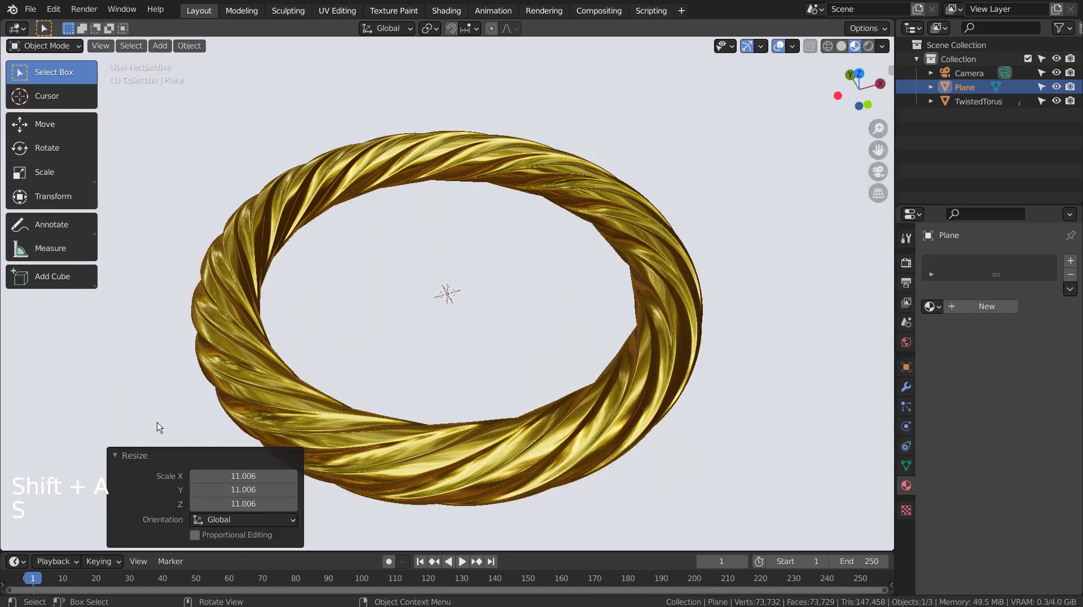
scroll(367, 338, down, 6)
scroll(367, 338, down, 4)
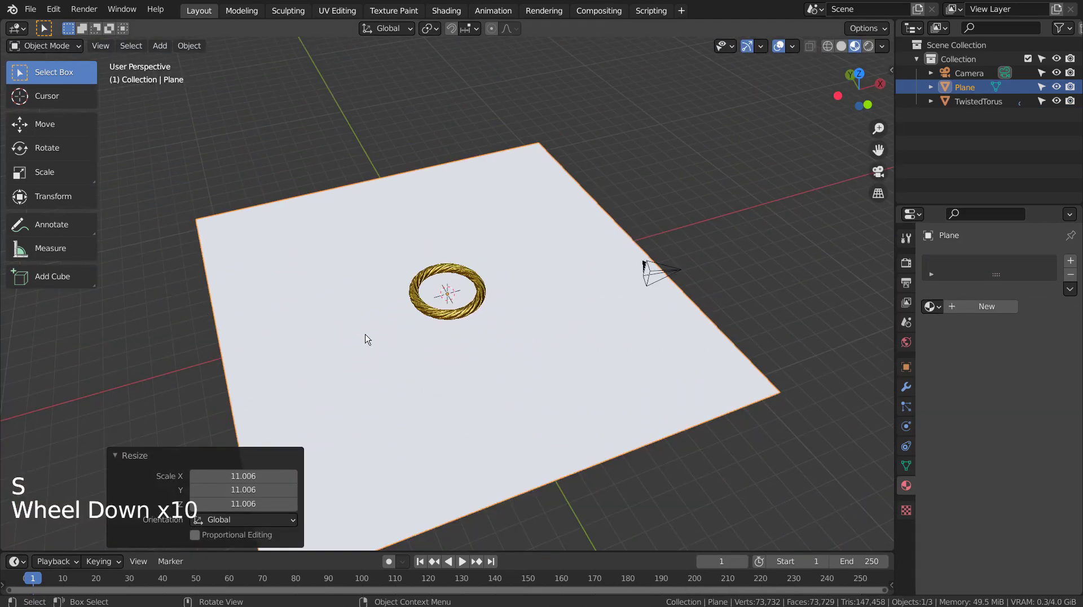
key(s)
click(543, 325)
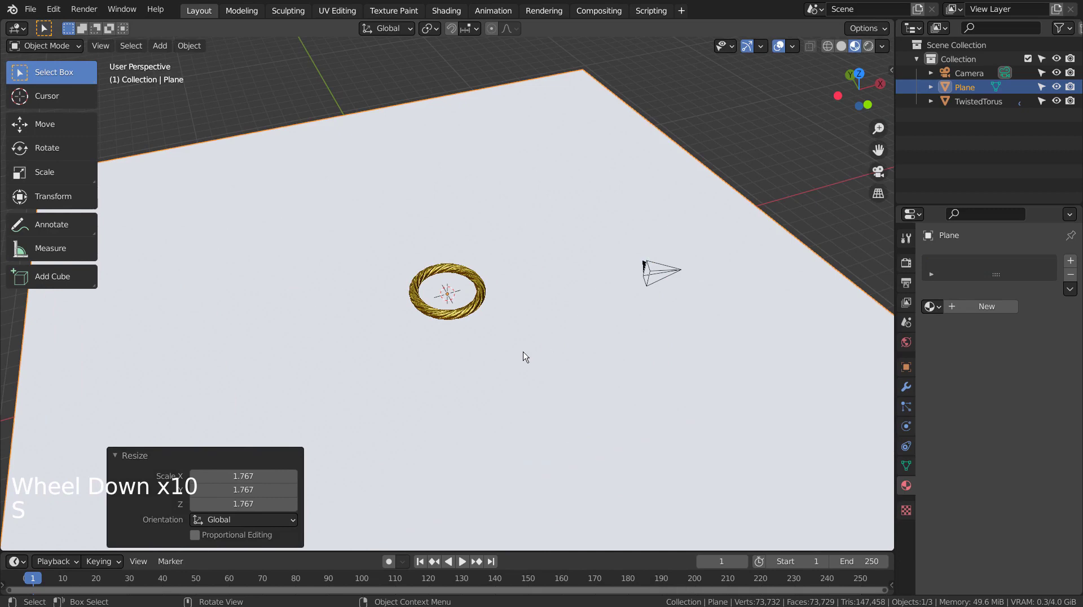
- Align the camera to the current view of the bracelet and enter walk navigation
scroll(523, 357, up, 6)
scroll(524, 357, up, 1)
mouse_move(541, 366)
middle_down()
mouse_move(551, 348)
mouse_move(533, 367)
middle_up()
key(ctrl+alt+KP_0)
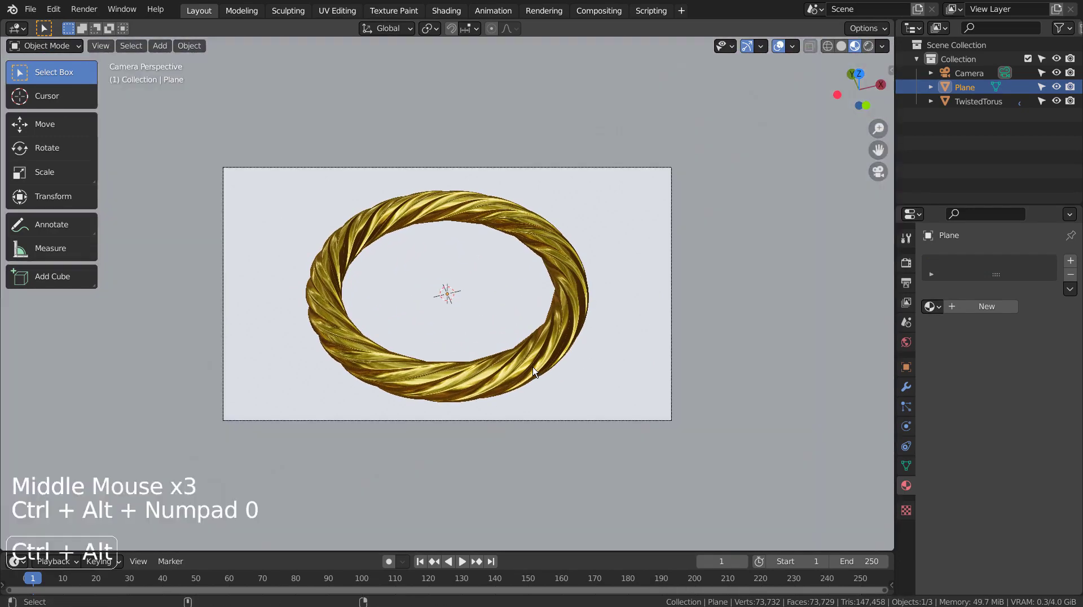
key(shift+grave)
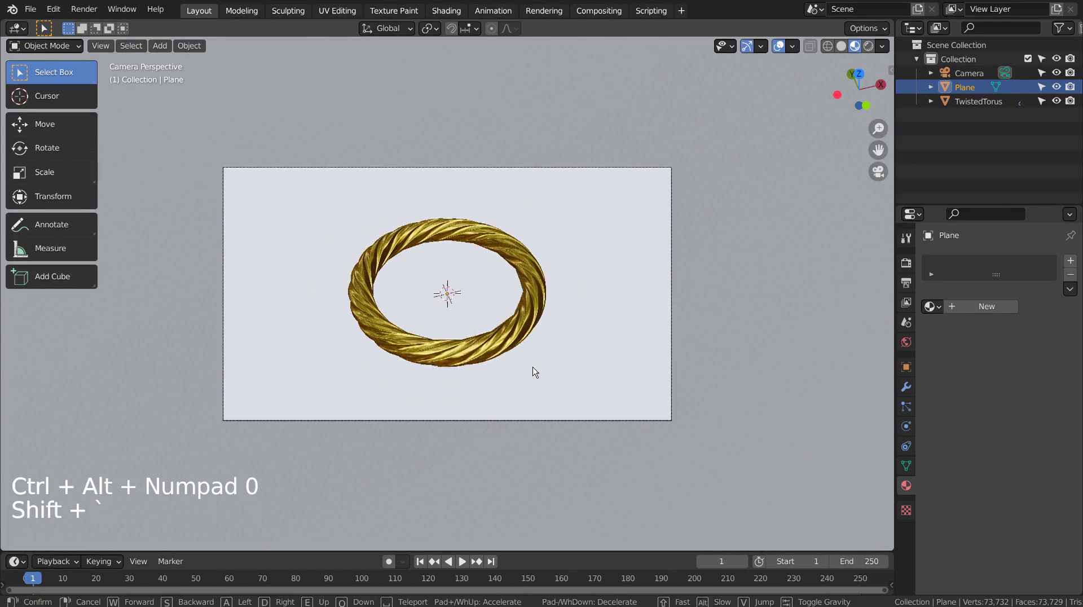
- Walk the camera closer, then give the plane a dark material with metallic ~0.88, roughness ~0.18
key(w)
click(791, 266)
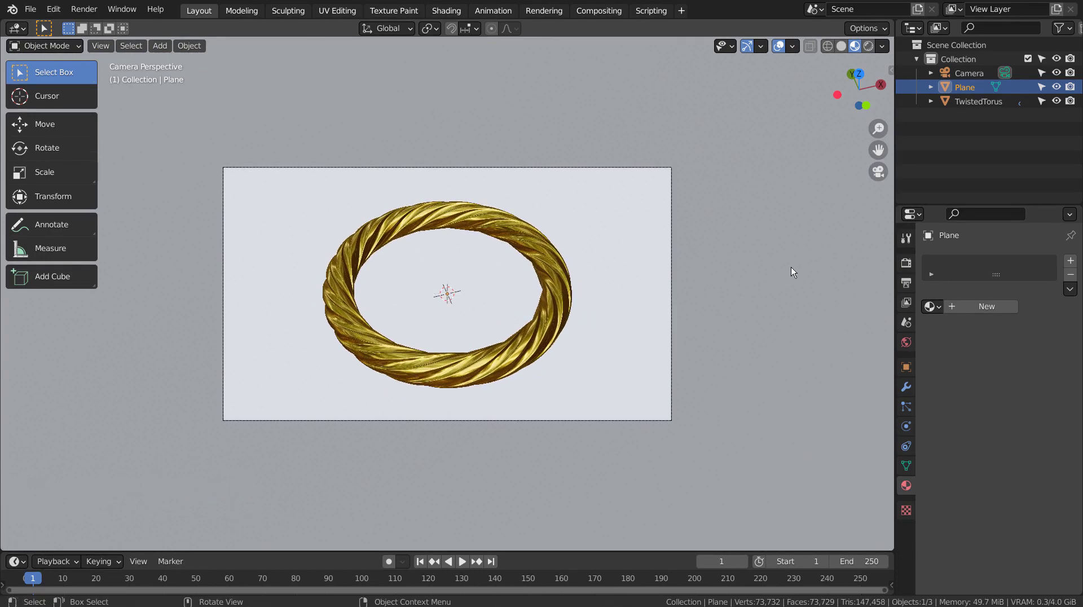
click(960, 305)
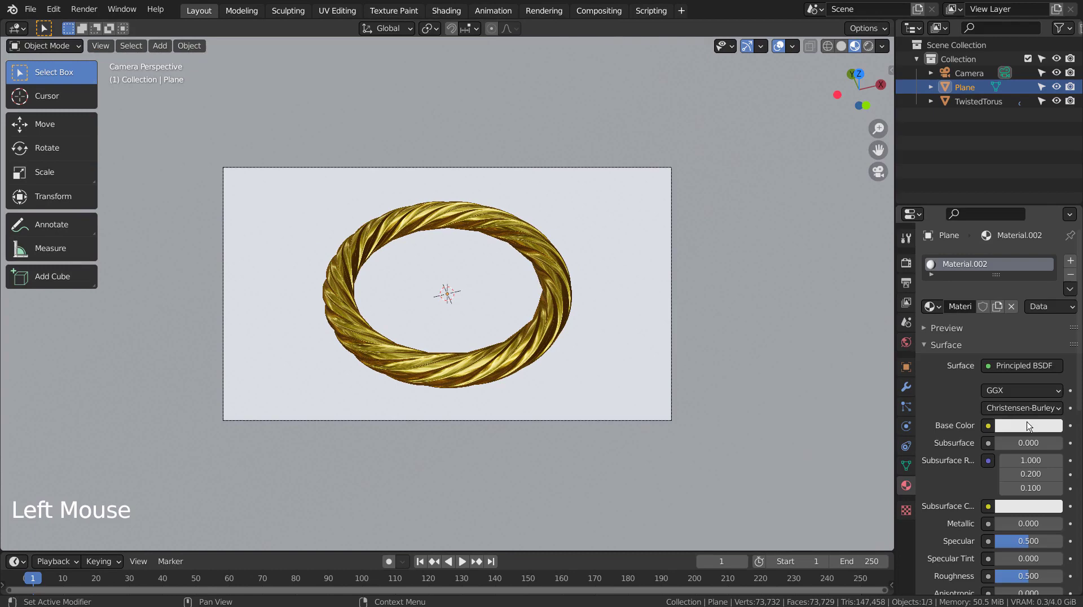
click(1021, 424)
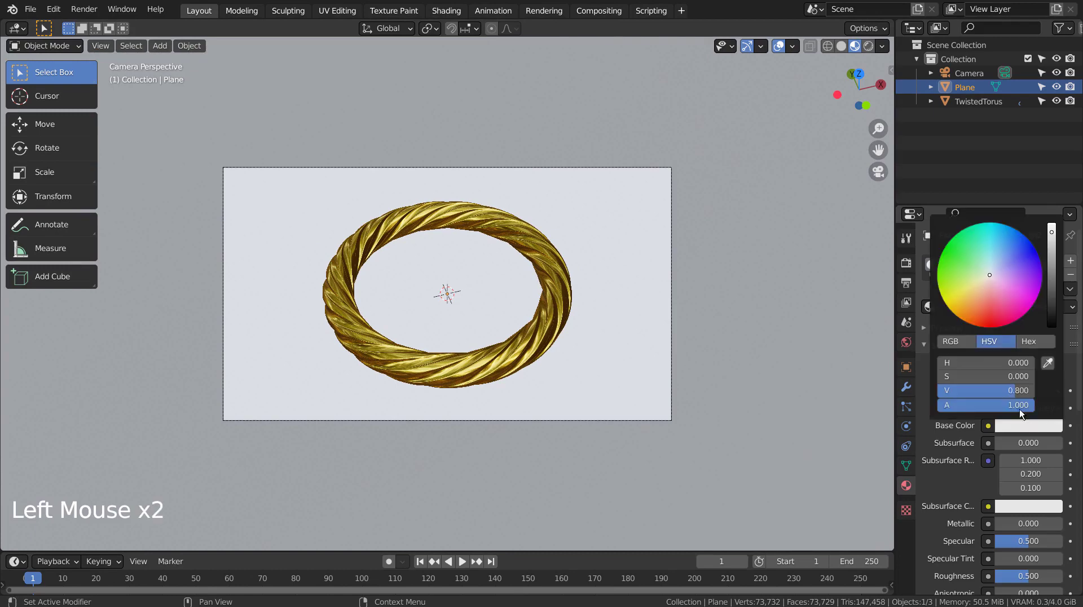
click(1053, 305)
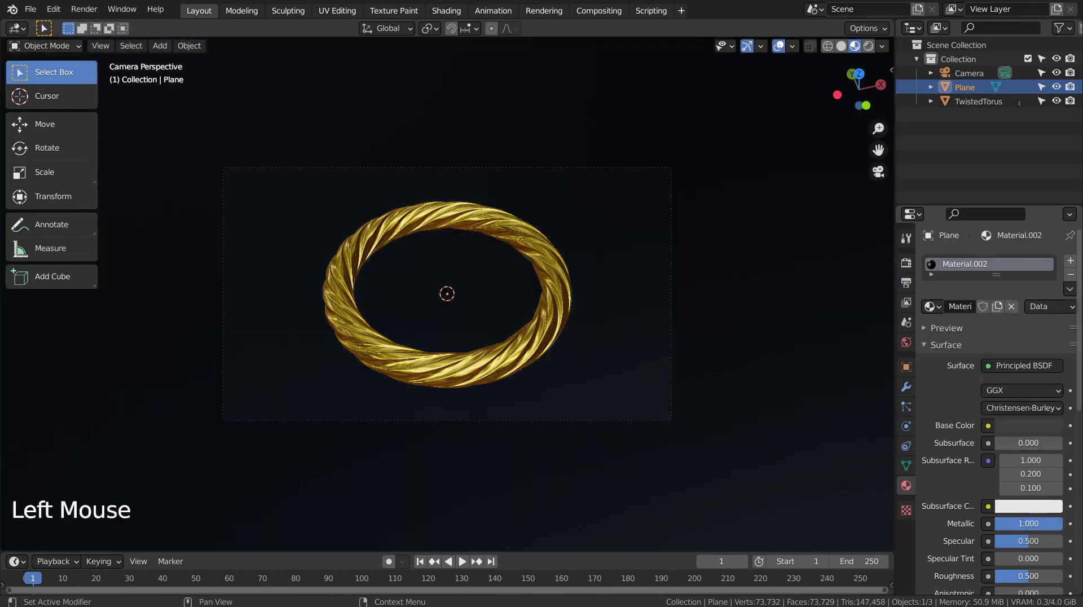
drag(1011, 523, 1056, 527)
drag(1035, 575, 1007, 576)
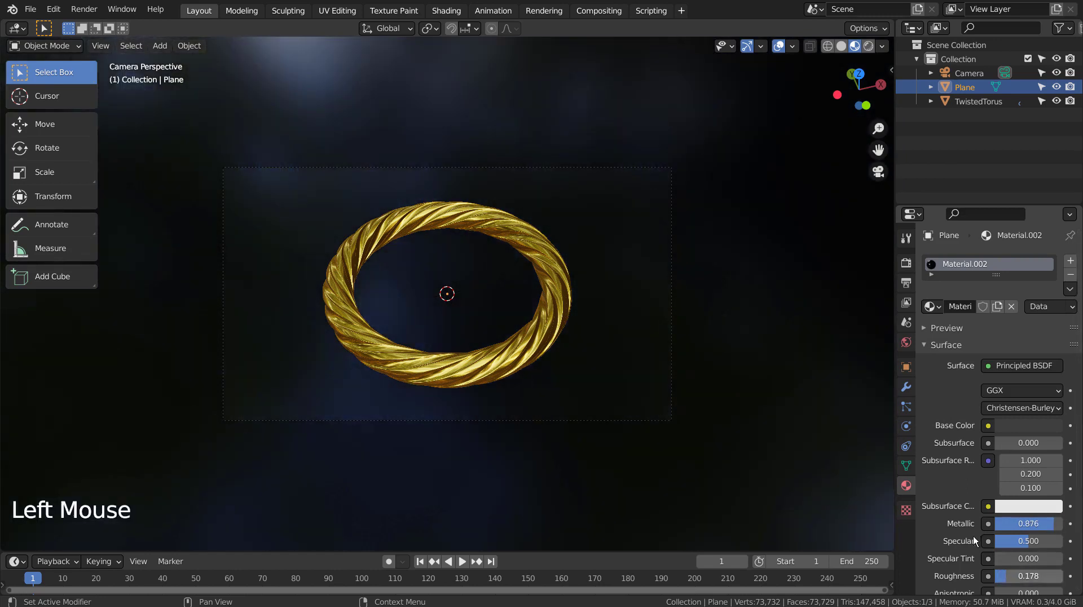
- Soften the plane's reflections slightly and lighten its dark base colour a touch
mouse_move(771, 432)
middle_down()
mouse_move(783, 405)
mouse_move(828, 386)
mouse_move(709, 406)
middle_up()
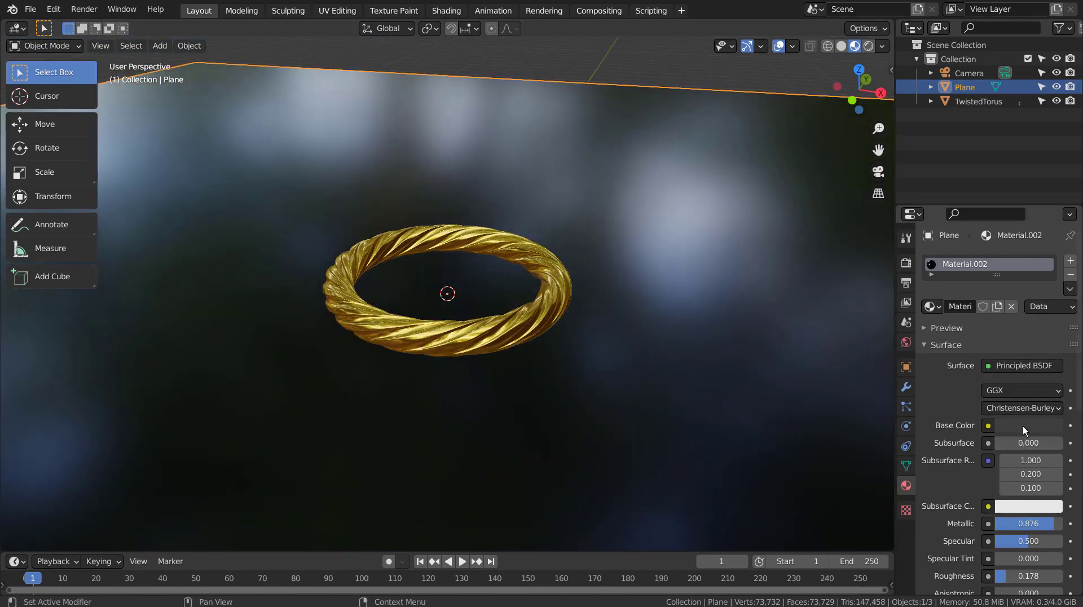
click(1023, 426)
click(1047, 283)
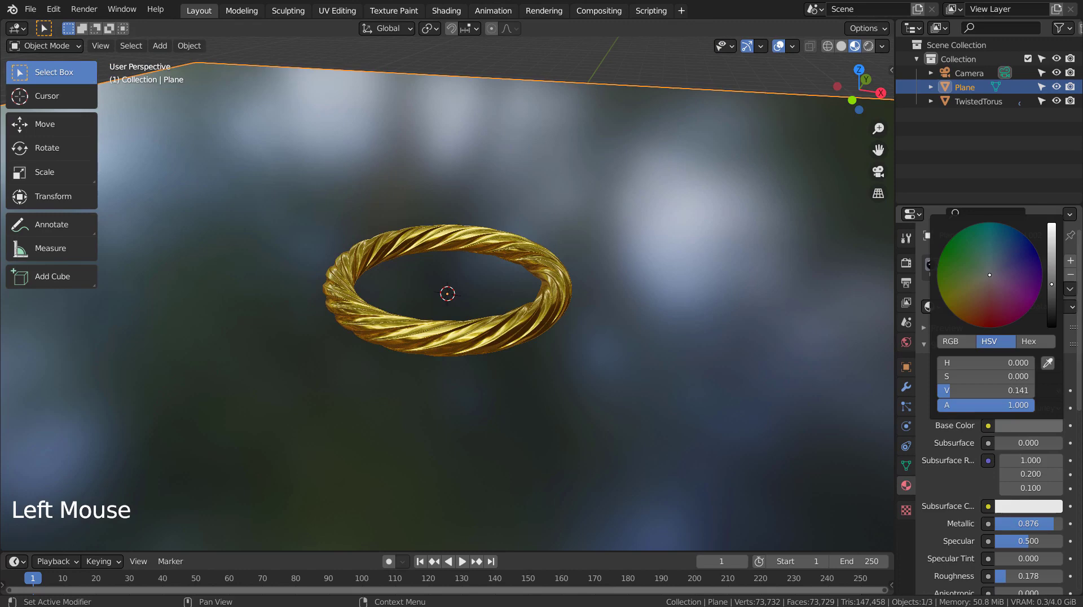
mouse_move(782, 307)
middle_down()
mouse_move(688, 371)
mouse_move(702, 372)
middle_up()
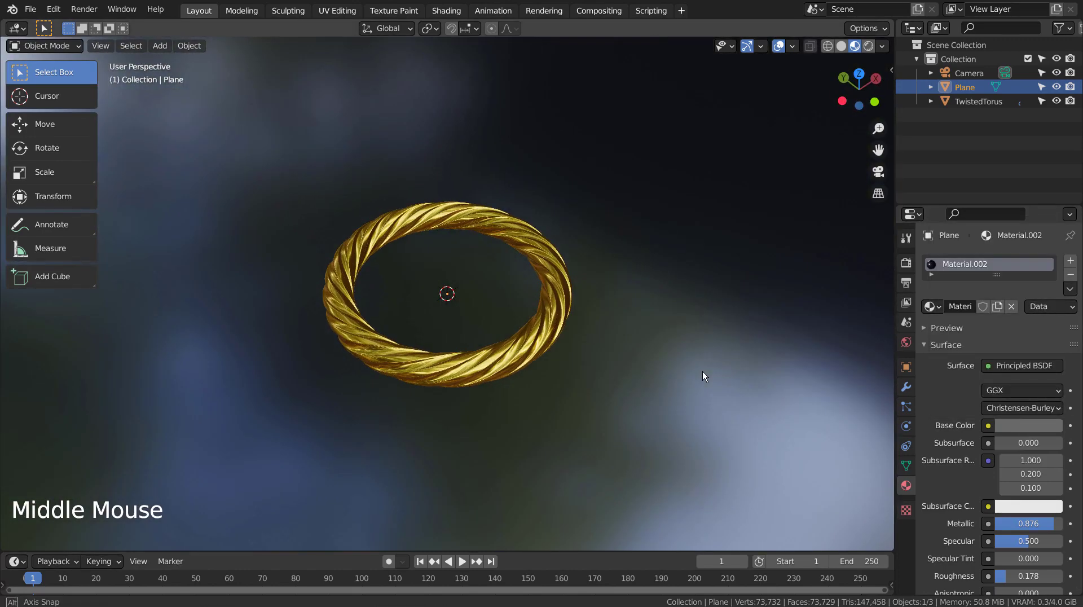
scroll(703, 371, down, 4)
scroll(702, 372, down, 1)
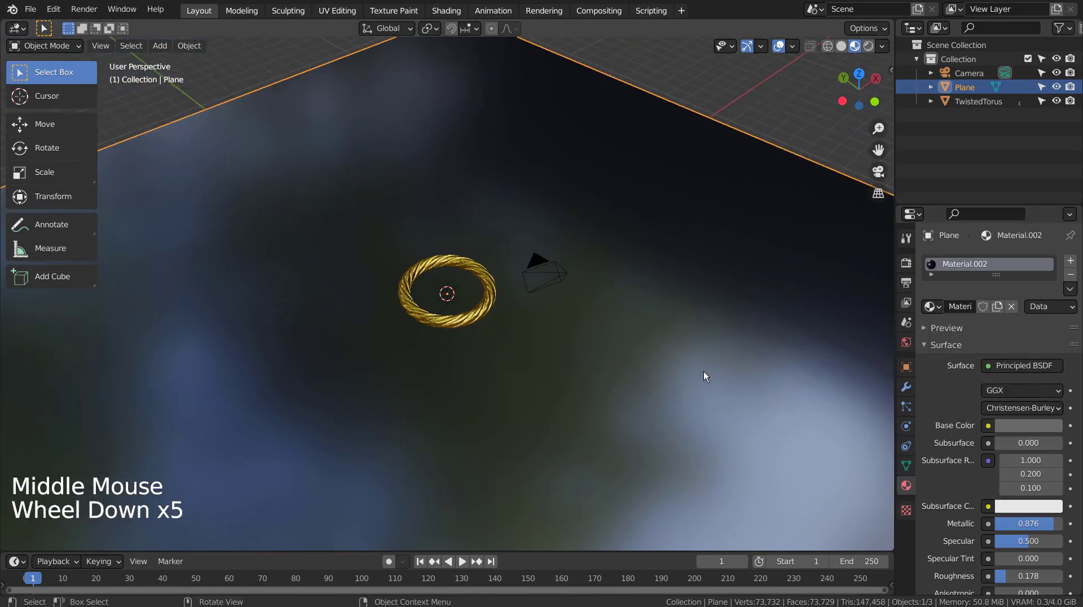
scroll(703, 371, down, 2)
middle_drag(703, 371, 735, 266)
- Add a second plane and enlarge it about 8.7 times
click(695, 188)
key(shift+a)
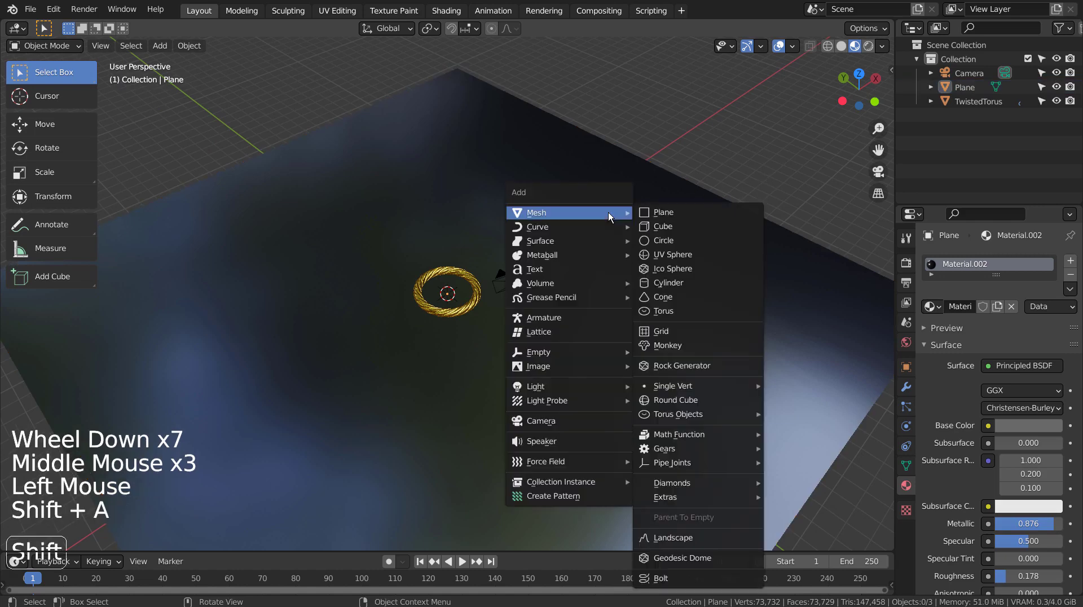
click(655, 215)
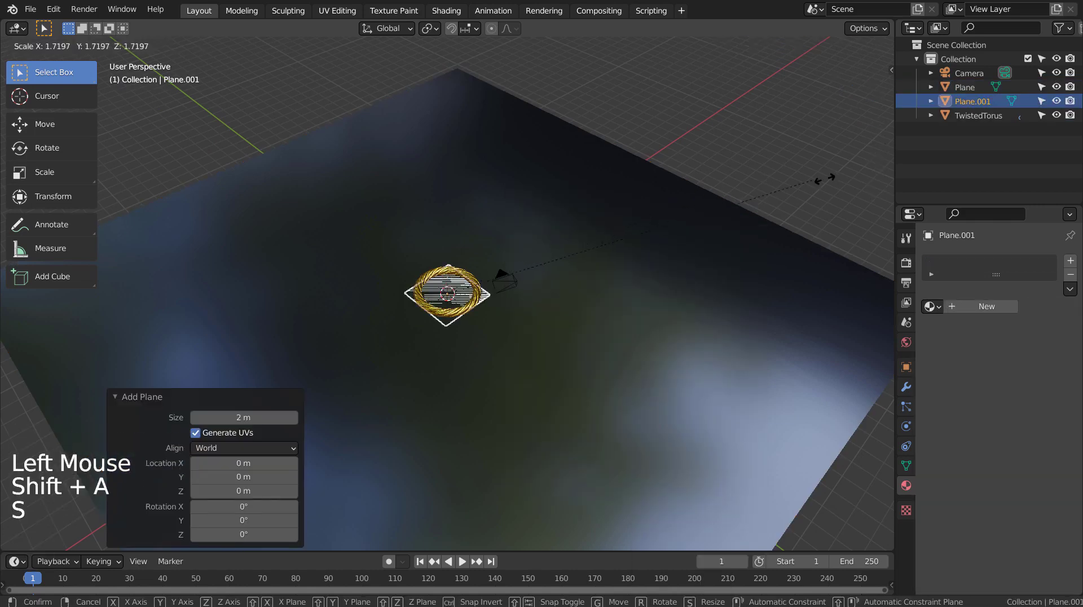
click(567, 489)
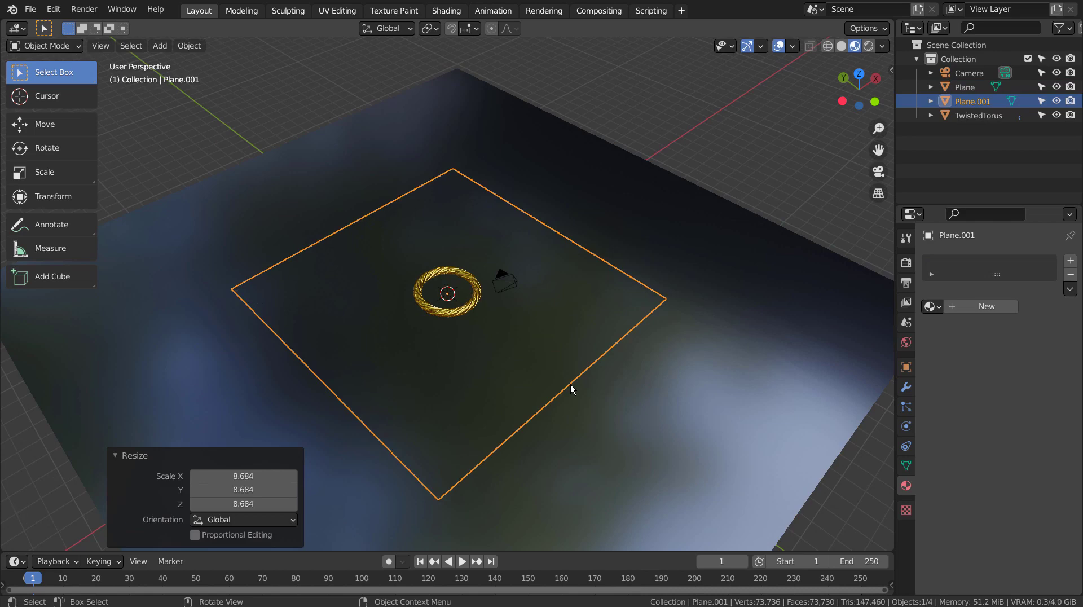
- Lift the new plane about 14 m above the ring in front view
key(KP_1)
key(KP_7)
key(KP_1)
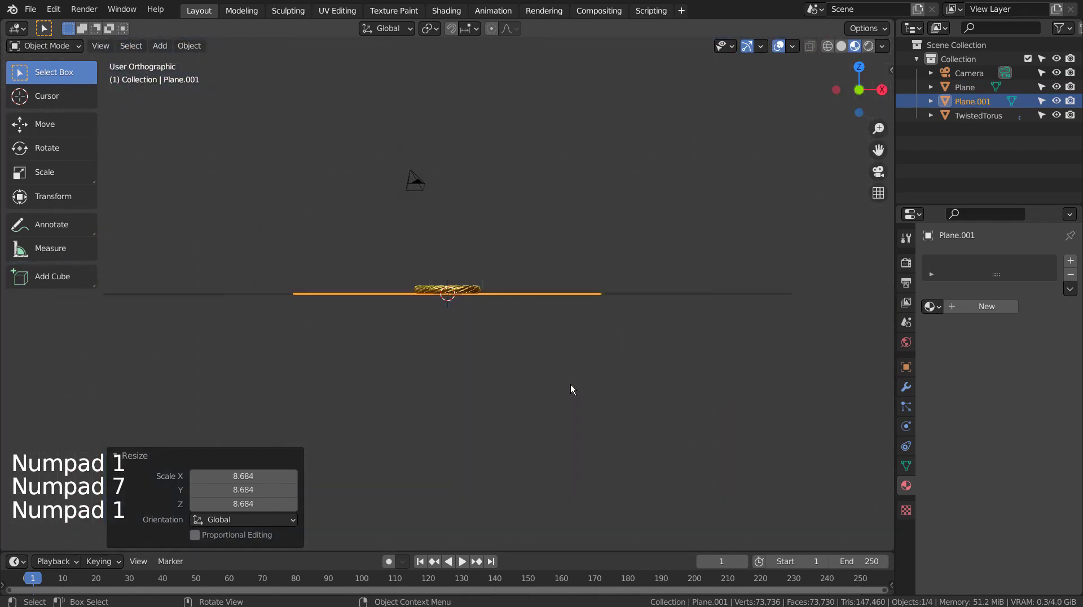
key(g)
click(612, 129)
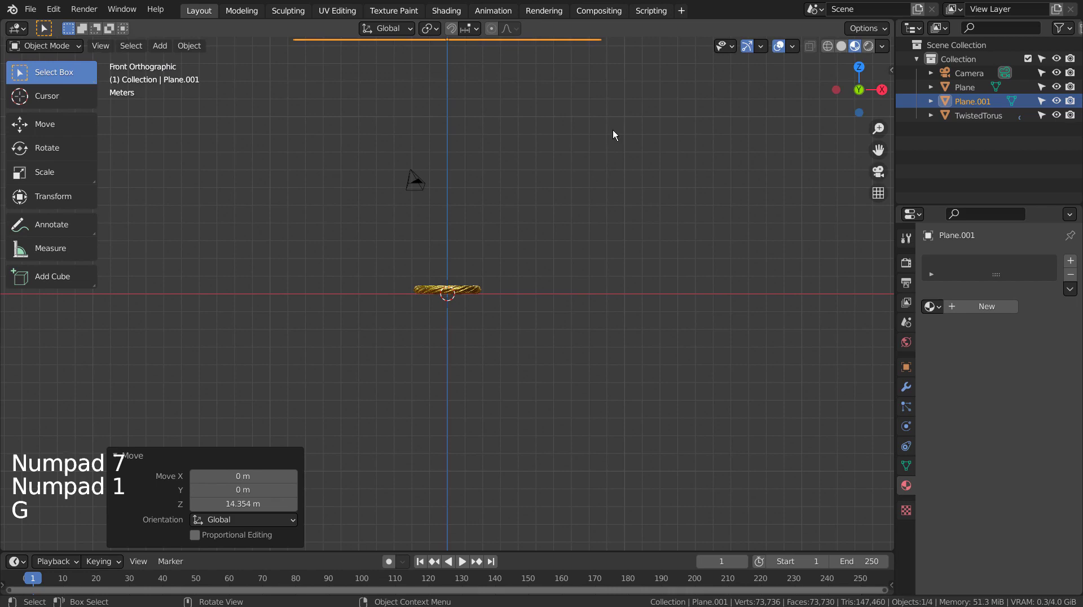
middle_drag(613, 130, 608, 207)
scroll(608, 208, down, 5)
- Scale the raised plane larger and check both planes from above and in perspective
key(s)
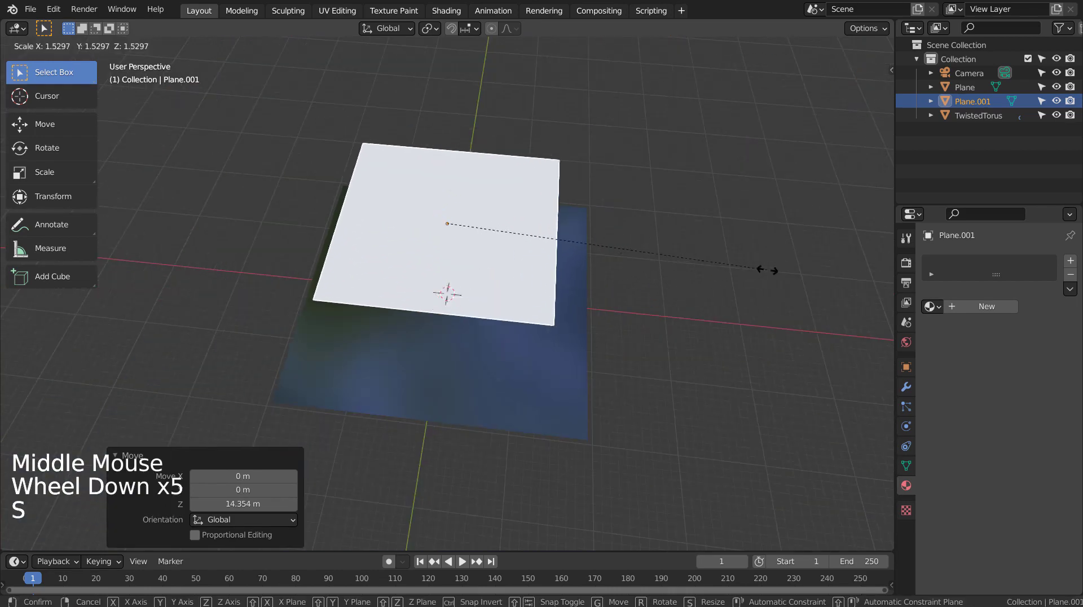
click(843, 257)
key(KP_7)
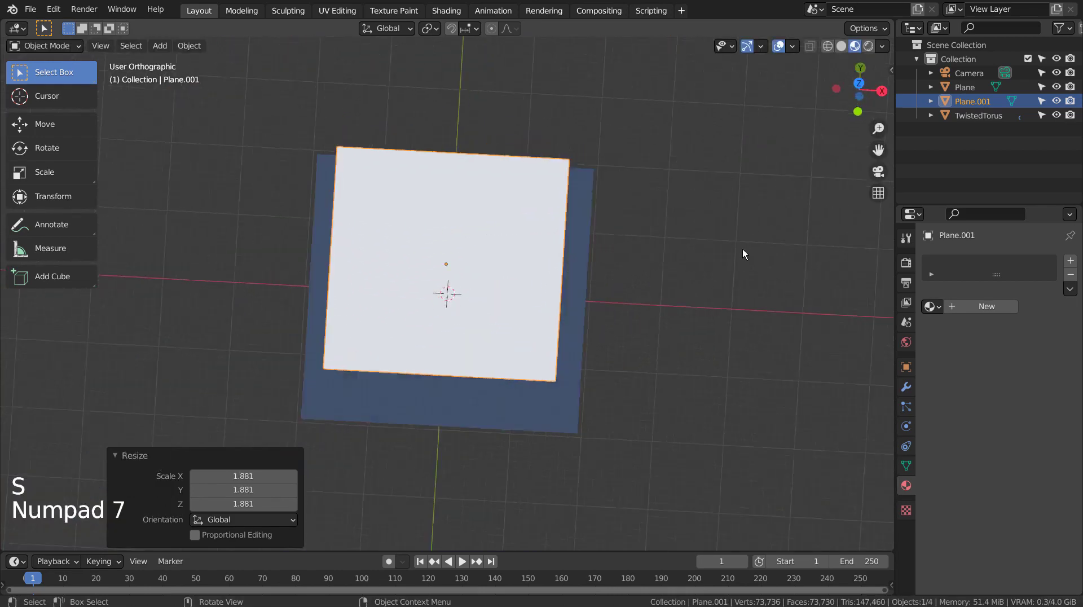
middle_drag(546, 338, 579, 252)
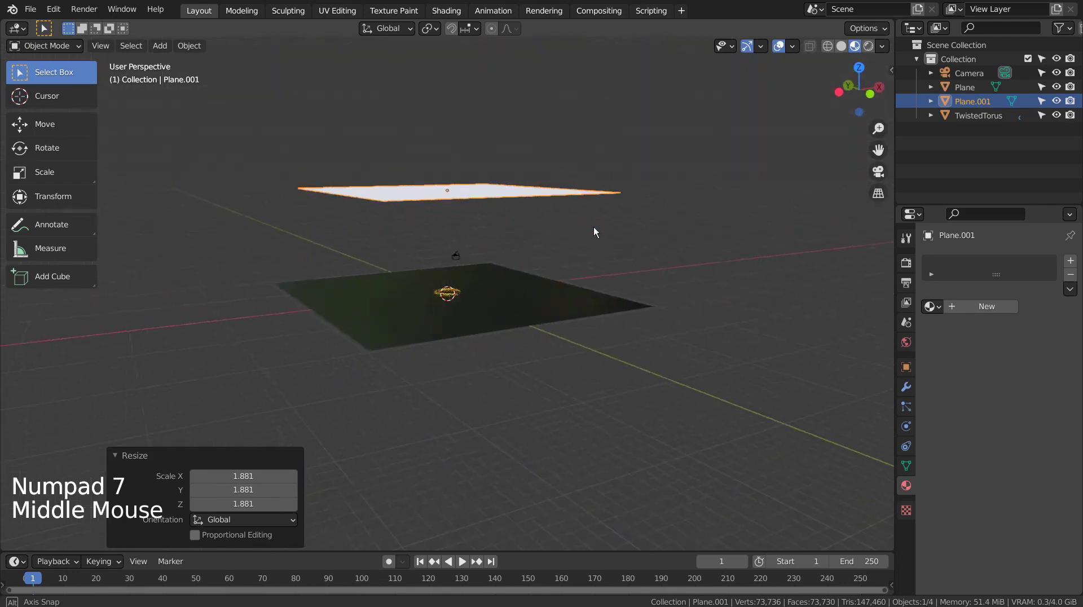
scroll(579, 253, up, 3)
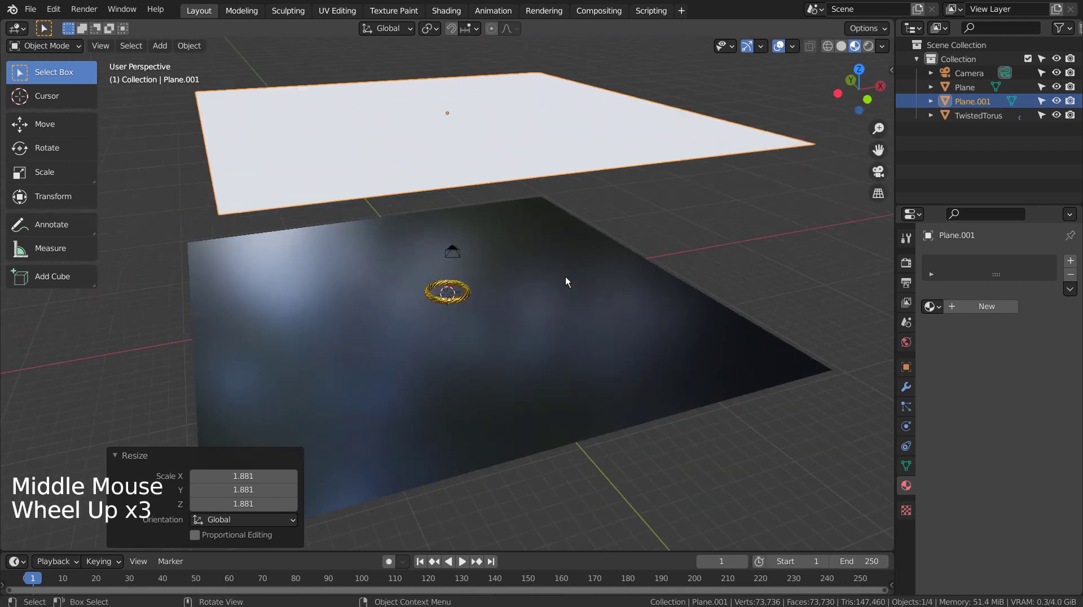
scroll(565, 276, up, 2)
scroll(577, 257, down, 4)
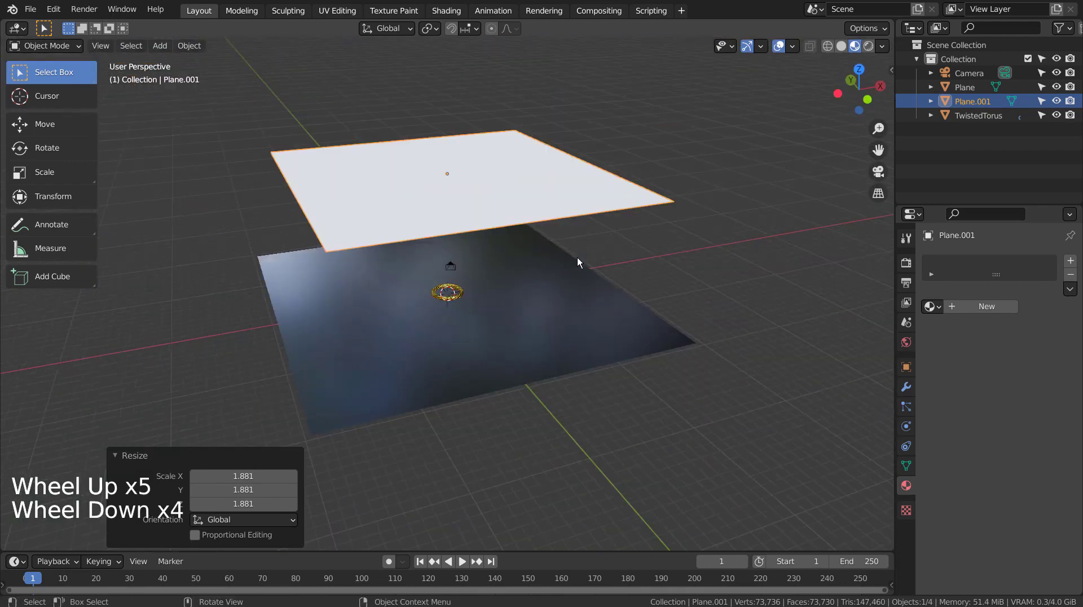
- Subdivide the overhead plane with 3 cuts into a 4×4 grid
key(Tab)
right_click(517, 178)
key(s)
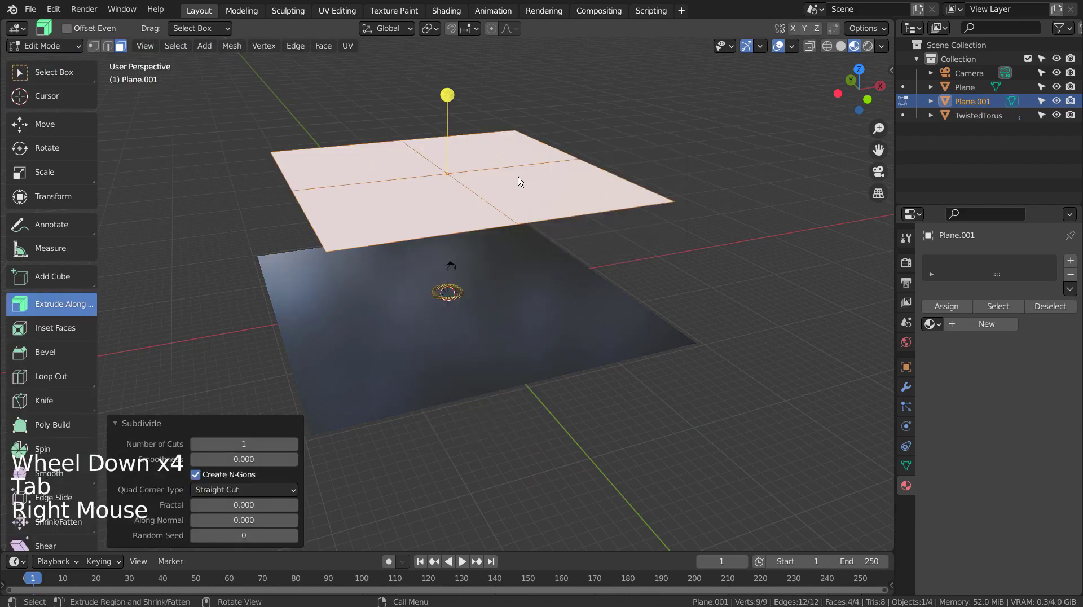
click(293, 444)
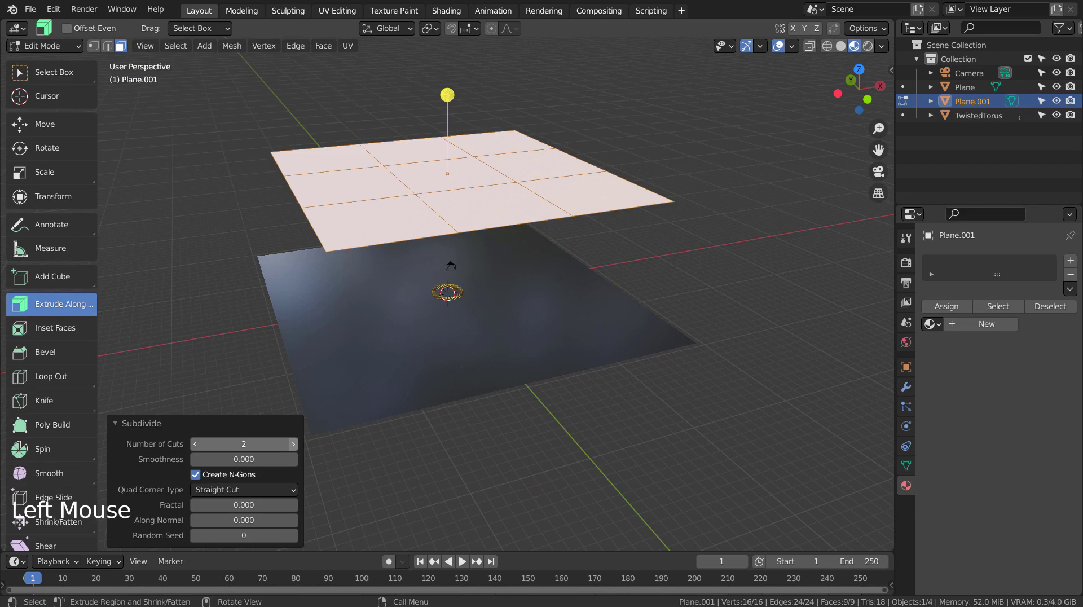
click(292, 444)
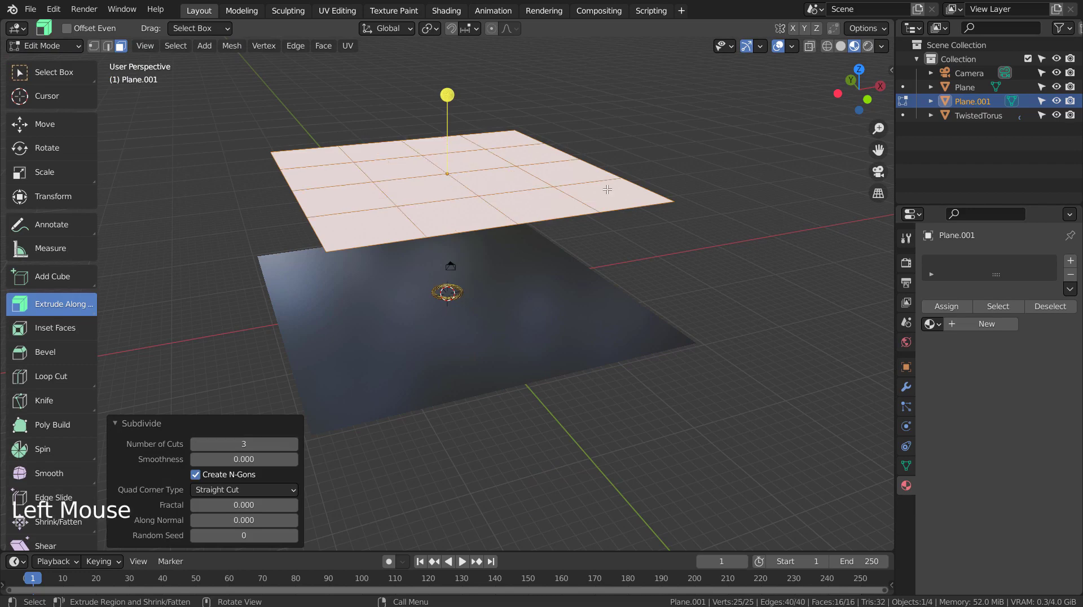
- Return to Object Mode and save the file as blueprint.blend
key(Tab)
click(686, 243)
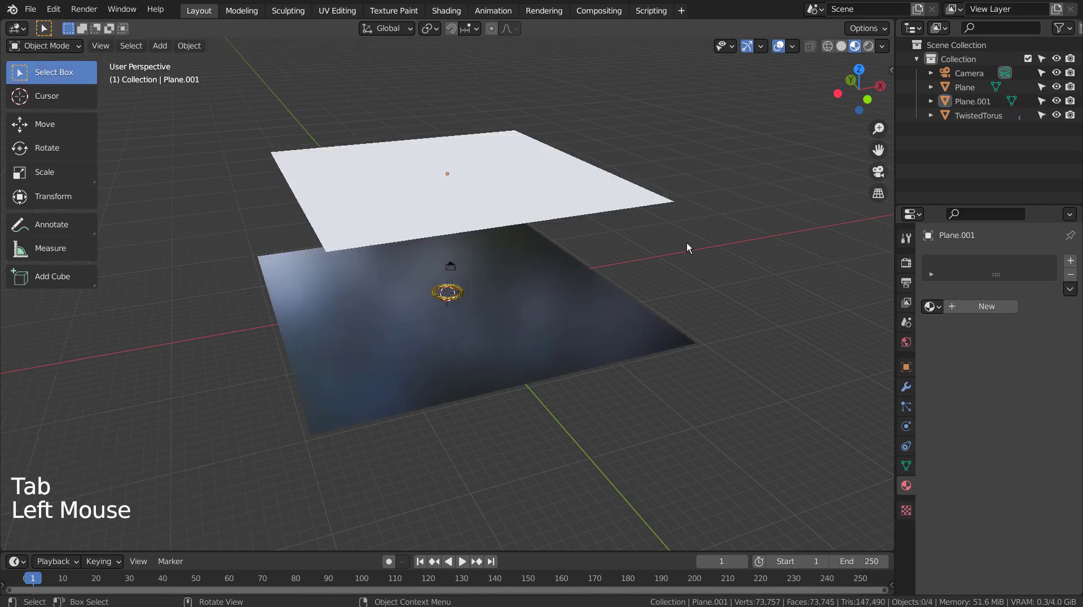
middle_drag(686, 243, 693, 252)
key(ctrl+s)
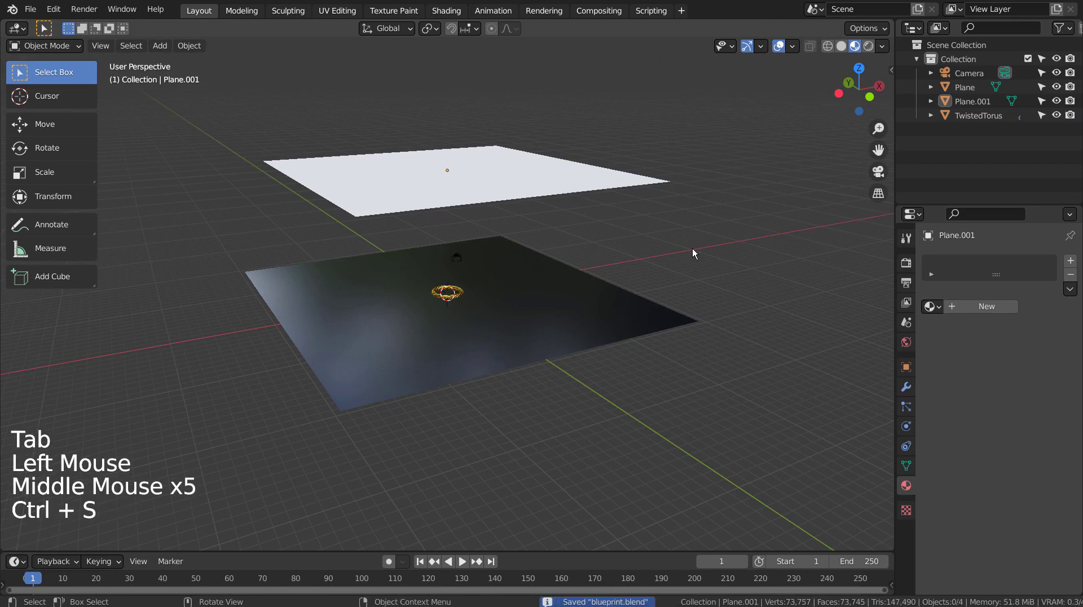
- Add a point light and move it up to the overhead plane's height
key(shift+a)
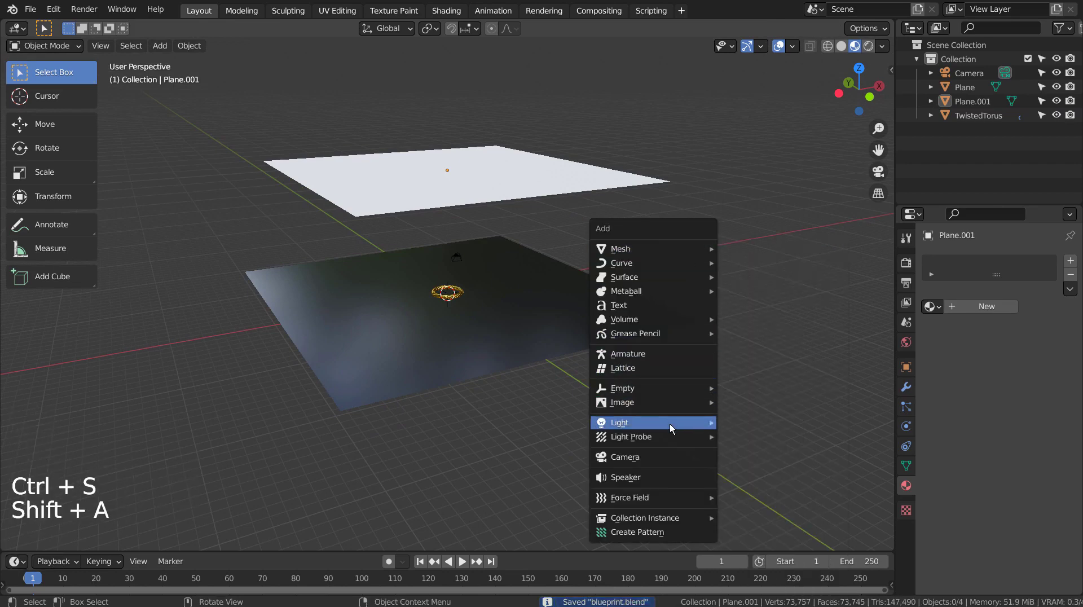
mouse_move(652, 422)
click(753, 424)
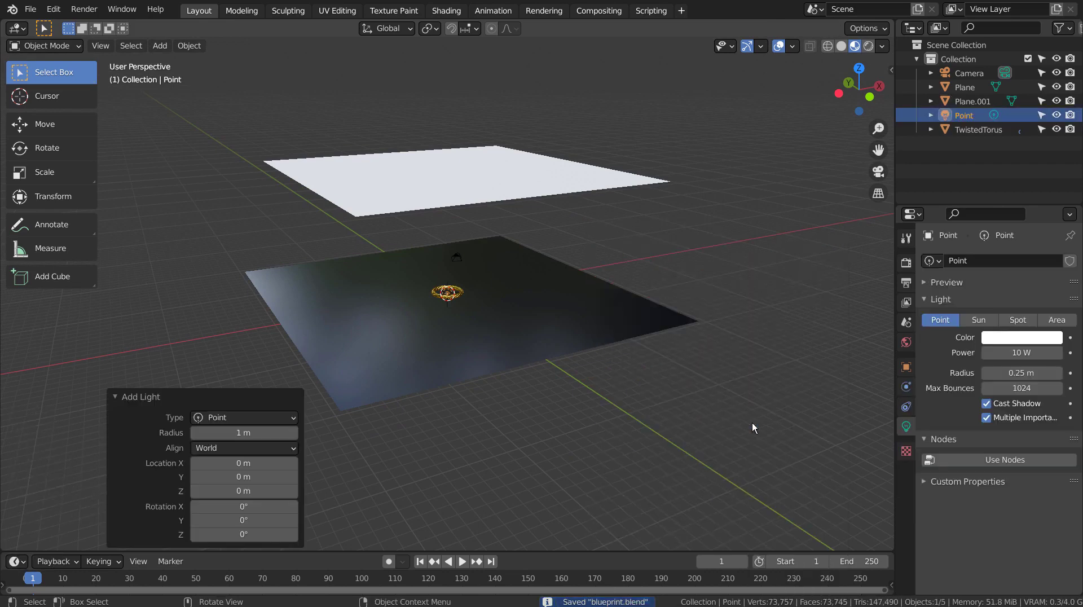
key(KP_1)
key(KP_0)
key(KP_1)
key(KP_1)
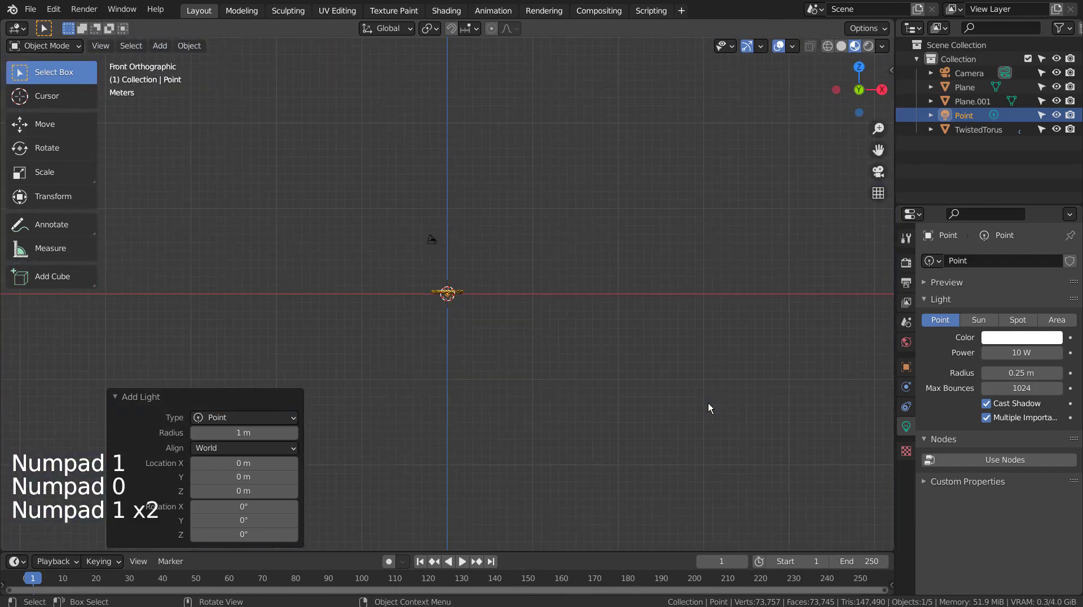
key(g)
click(665, 186)
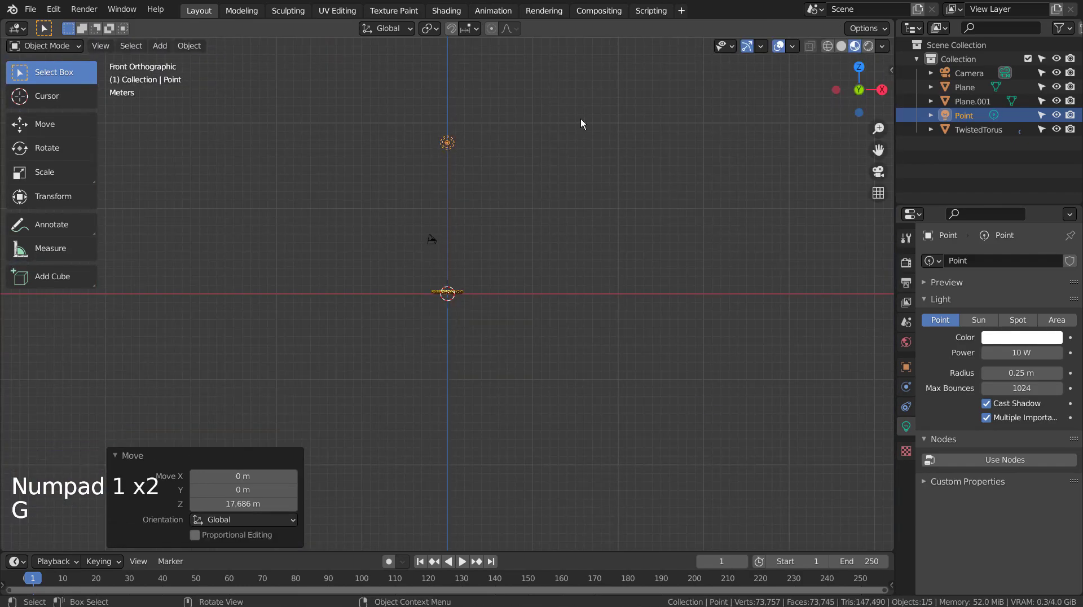
middle_drag(580, 119, 596, 134)
key(g)
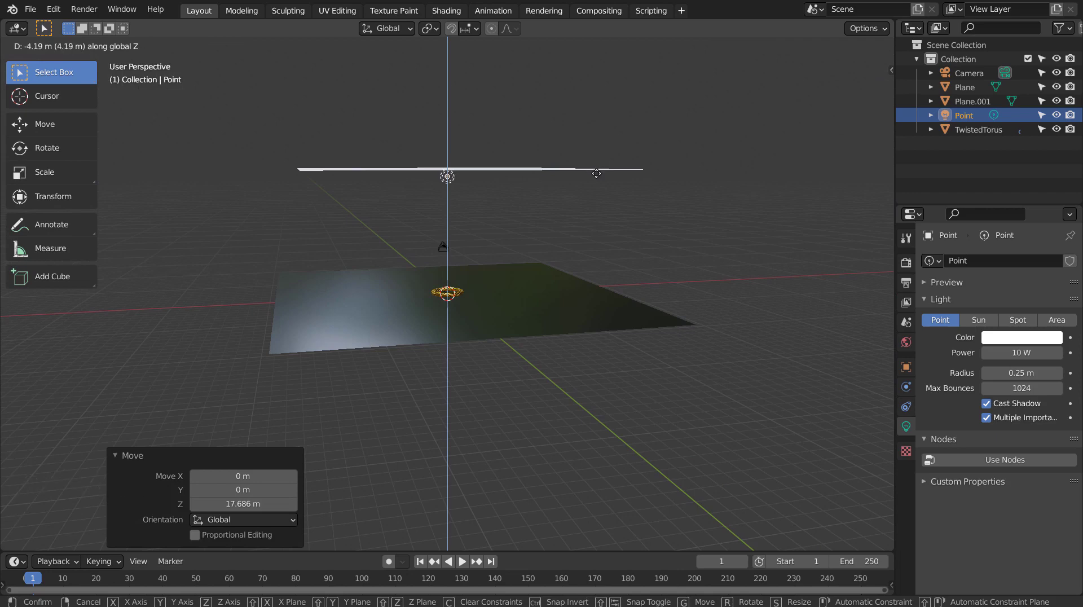
click(596, 173)
- Parent the point light to Plane.001 as an Object parent
shift+click(564, 168)
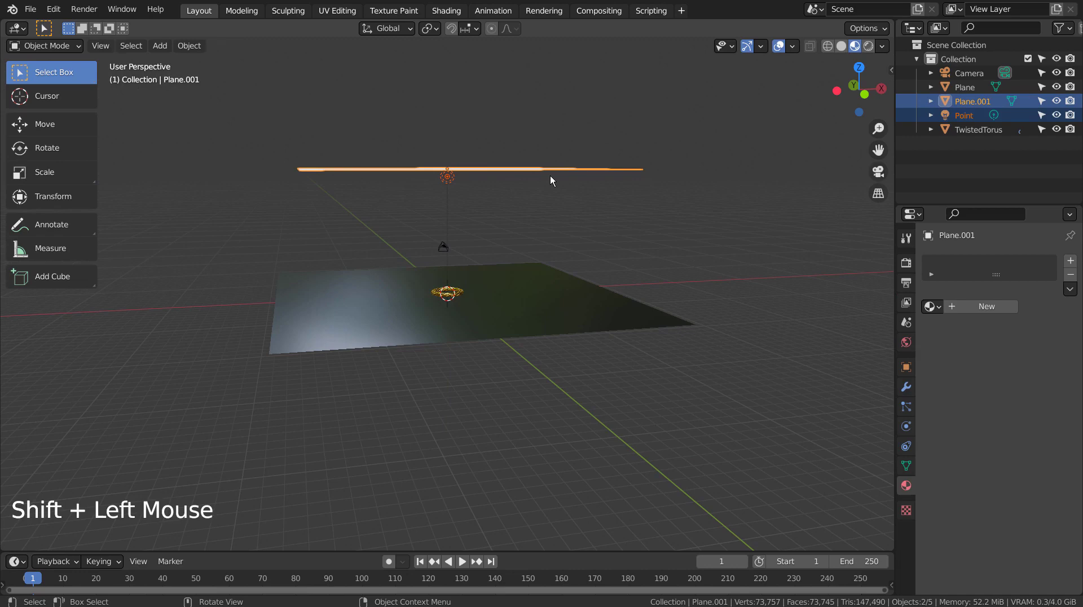
key(ctrl+p)
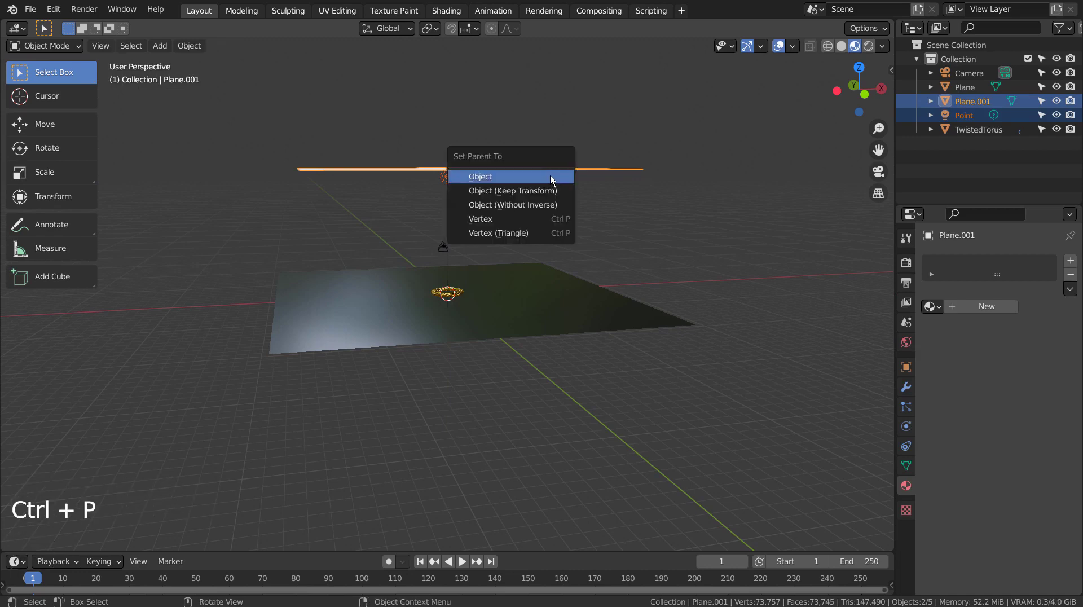
click(550, 175)
click(546, 177)
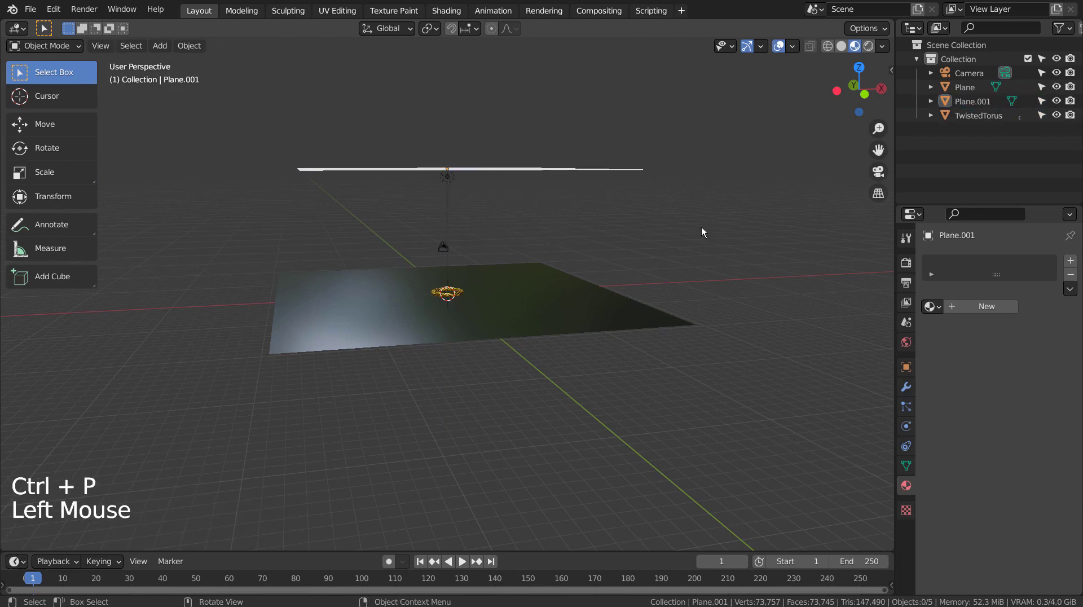
- Turn on vertex instancing for Plane.001 so its child light repeats at every grid vertex
click(905, 367)
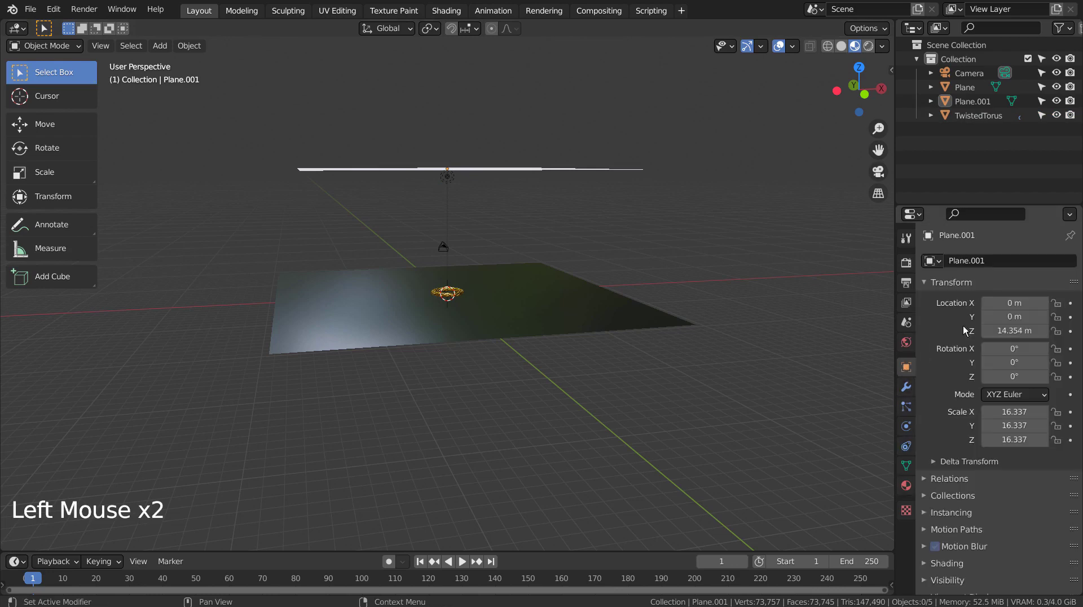
click(927, 512)
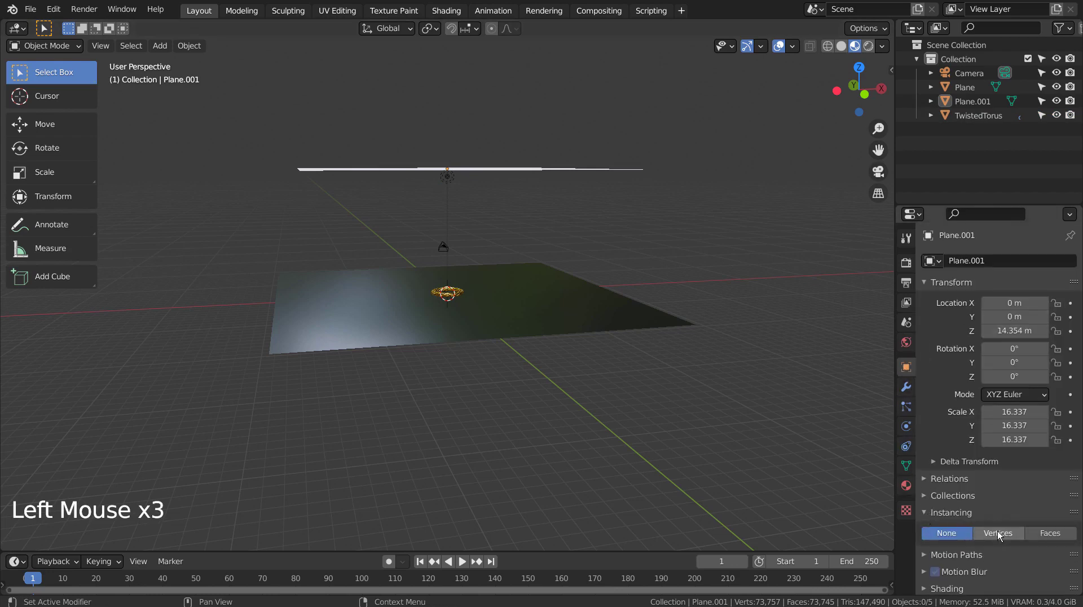
click(997, 532)
middle_click(666, 326)
middle_drag(666, 329, 701, 280)
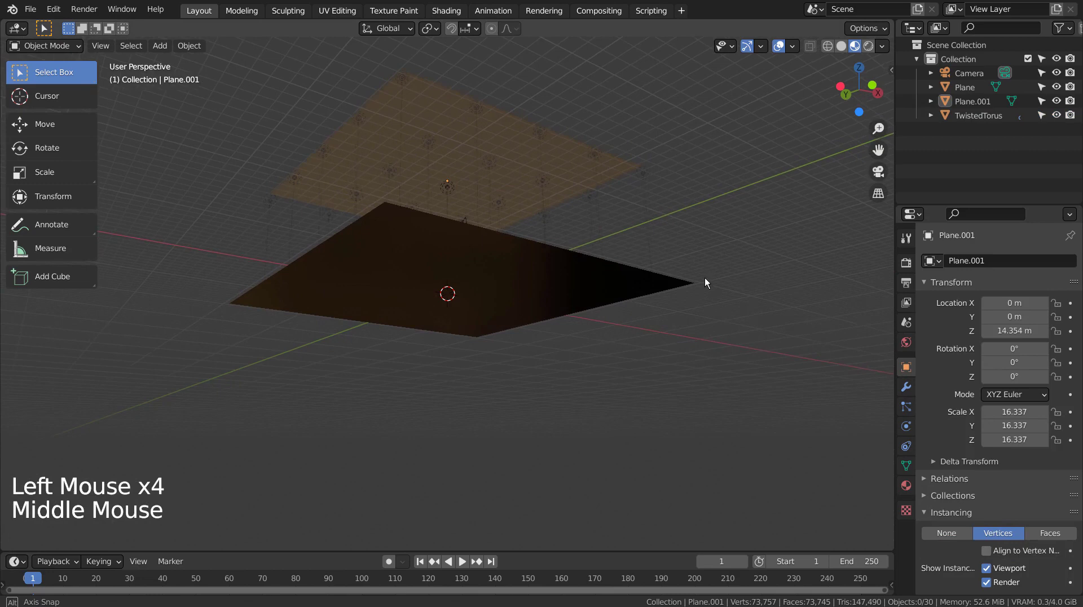
scroll(551, 193, up, 2)
scroll(551, 194, up, 3)
shift+middle_drag(551, 194, 591, 415)
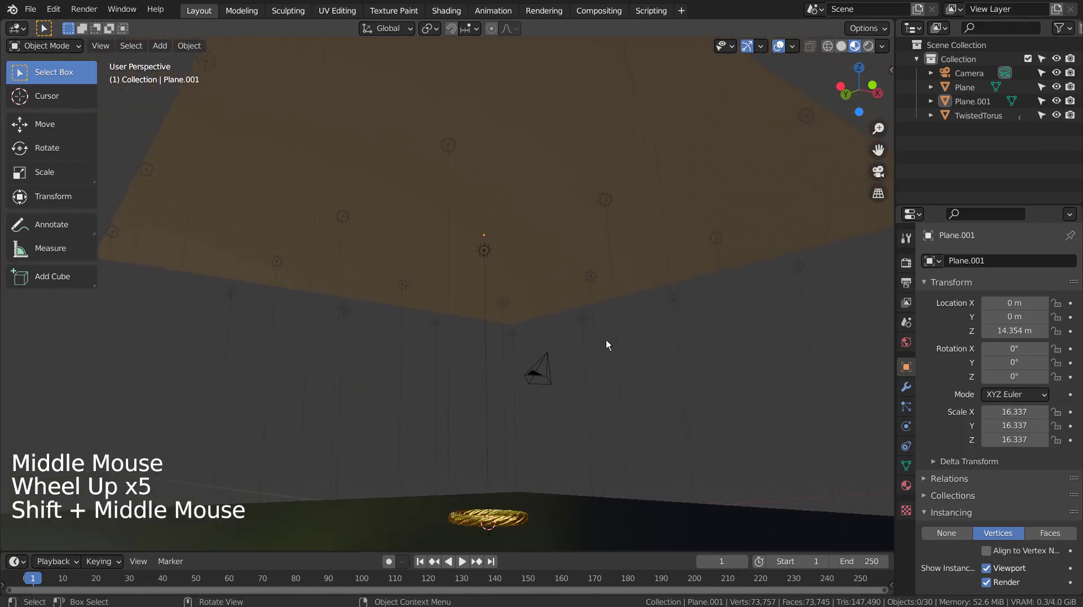
mouse_move(606, 340)
middle_down()
mouse_move(753, 355)
mouse_move(640, 378)
middle_up()
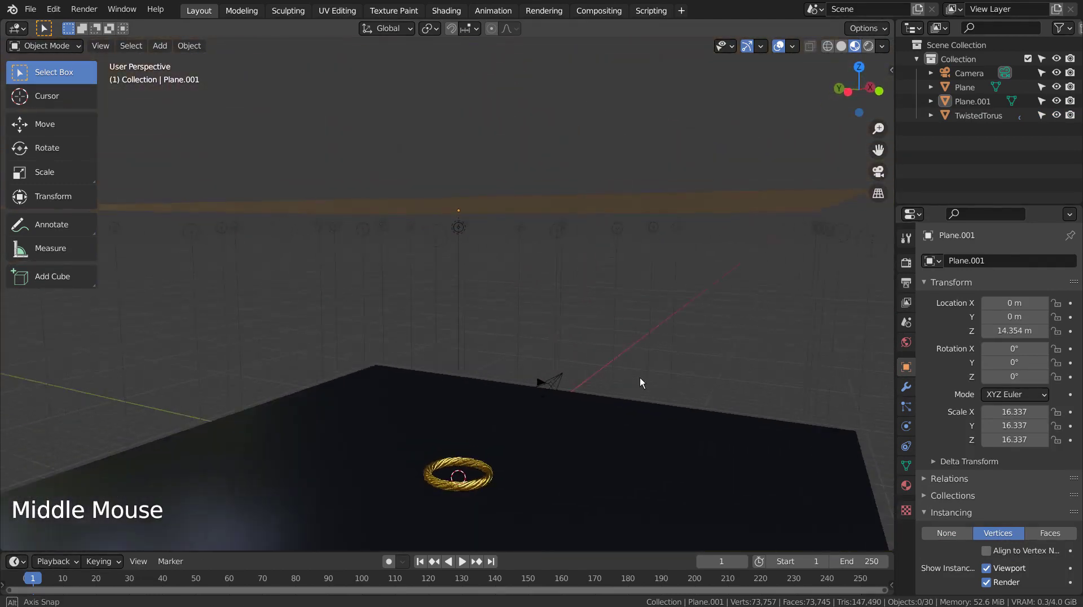
- Select the Point light under Plane.001 in the Outliner
click(932, 114)
click(931, 104)
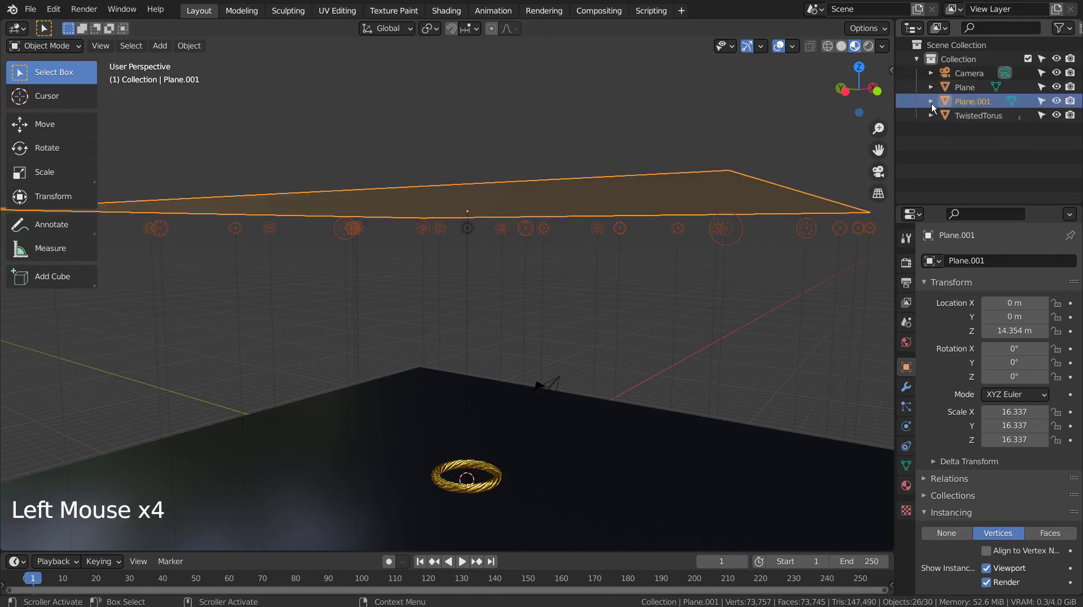
click(972, 128)
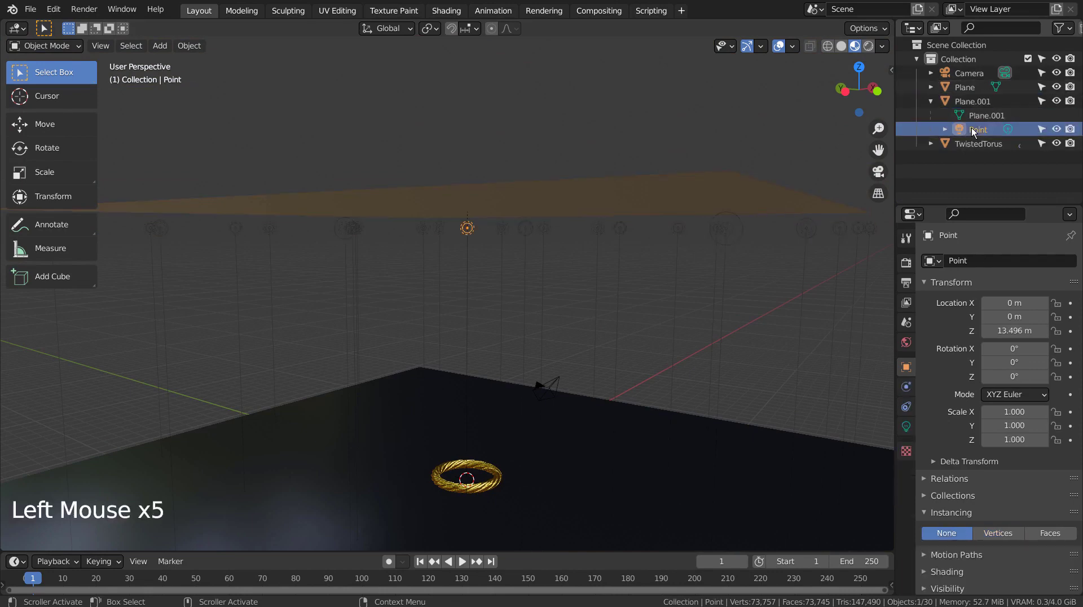
- Set the point light power to 111 W and preview it rendered through the camera
click(906, 427)
click(1024, 354)
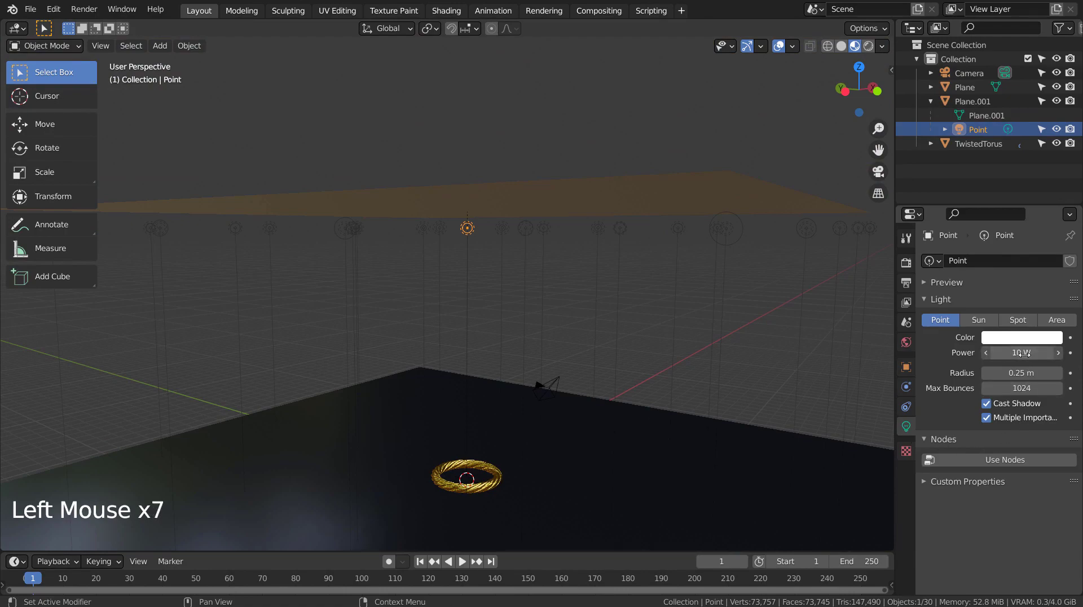
text(111)
key(Return)
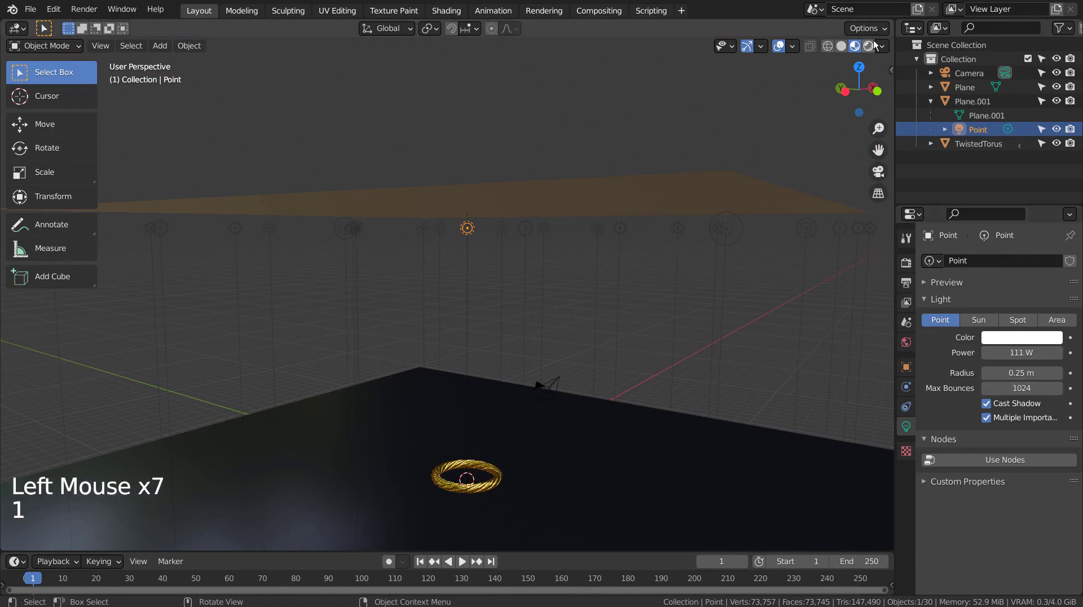
click(869, 45)
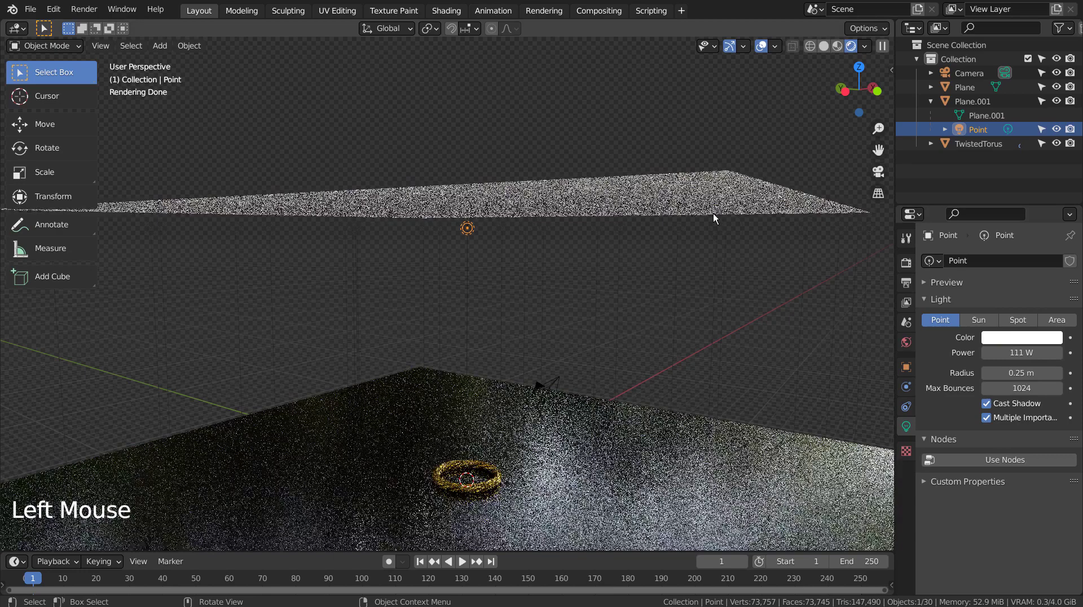
key(KP_0)
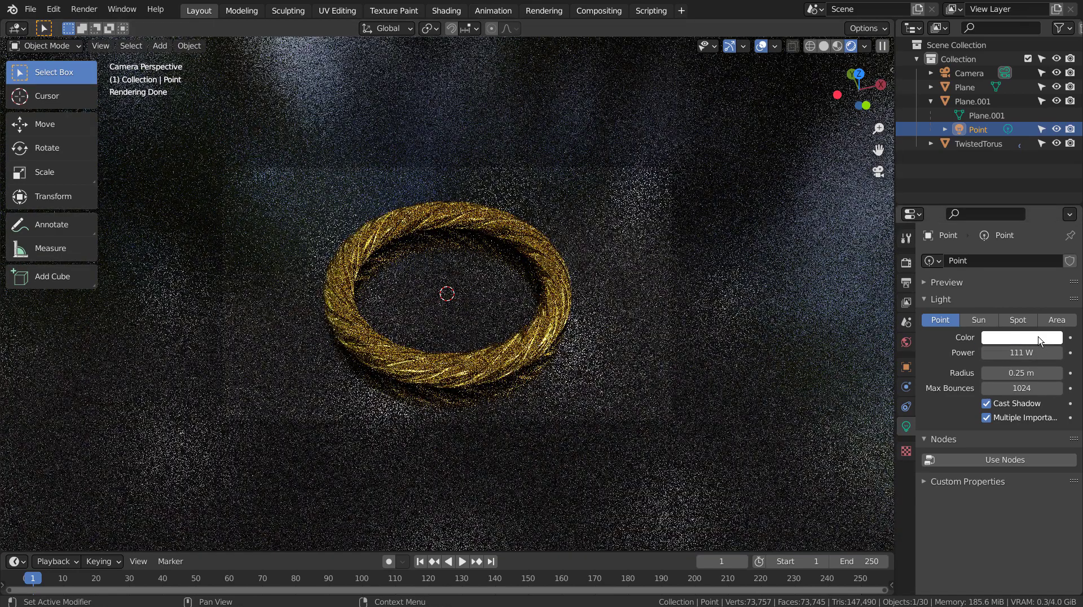
- Tint the point light yellow and raise its power to 333 W
click(1037, 337)
drag(963, 224, 949, 224)
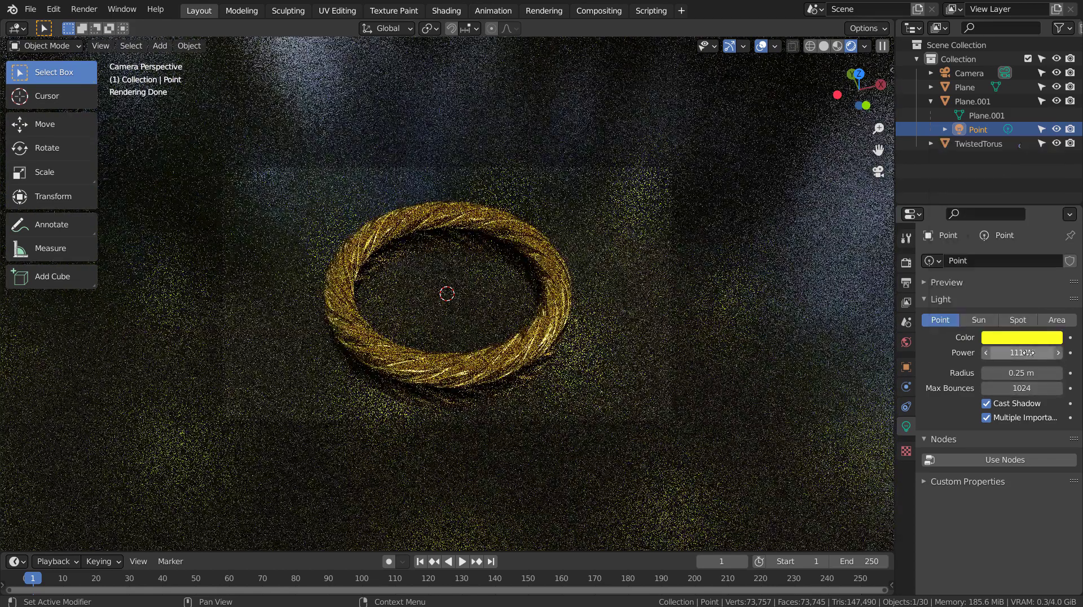
click(1022, 353)
text(333)
key(Return)
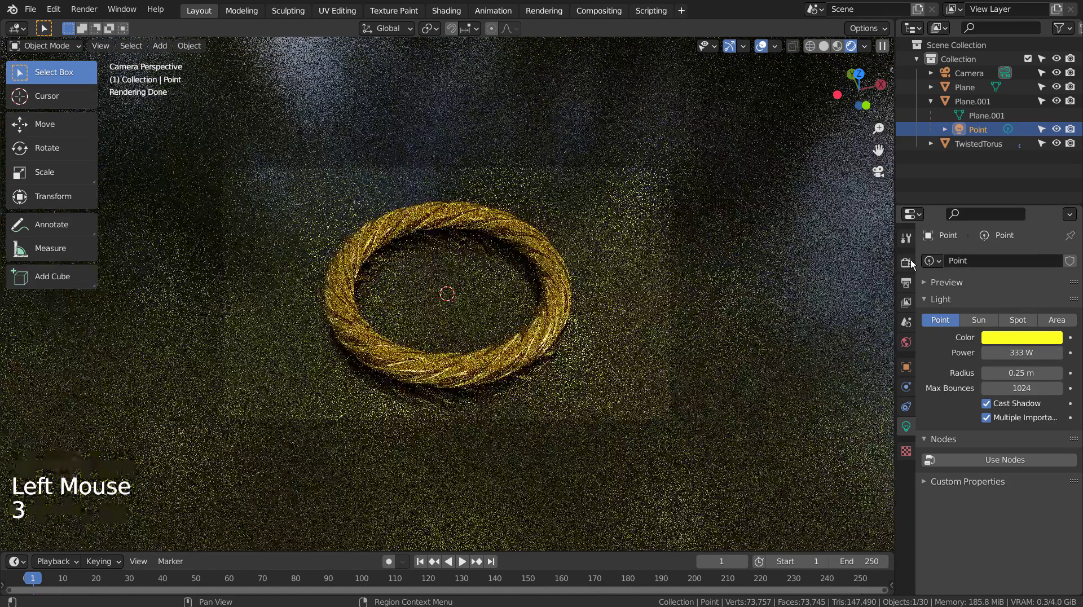
- Set viewport samples to 3, then make the point light near-white at 1111 W
click(906, 262)
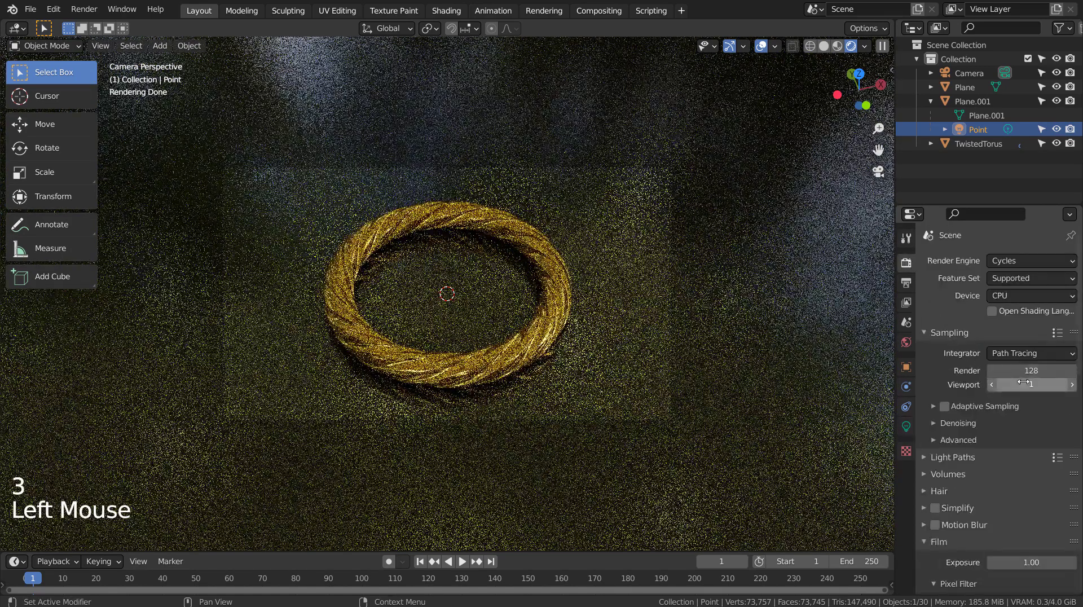
click(1072, 385)
click(1072, 384)
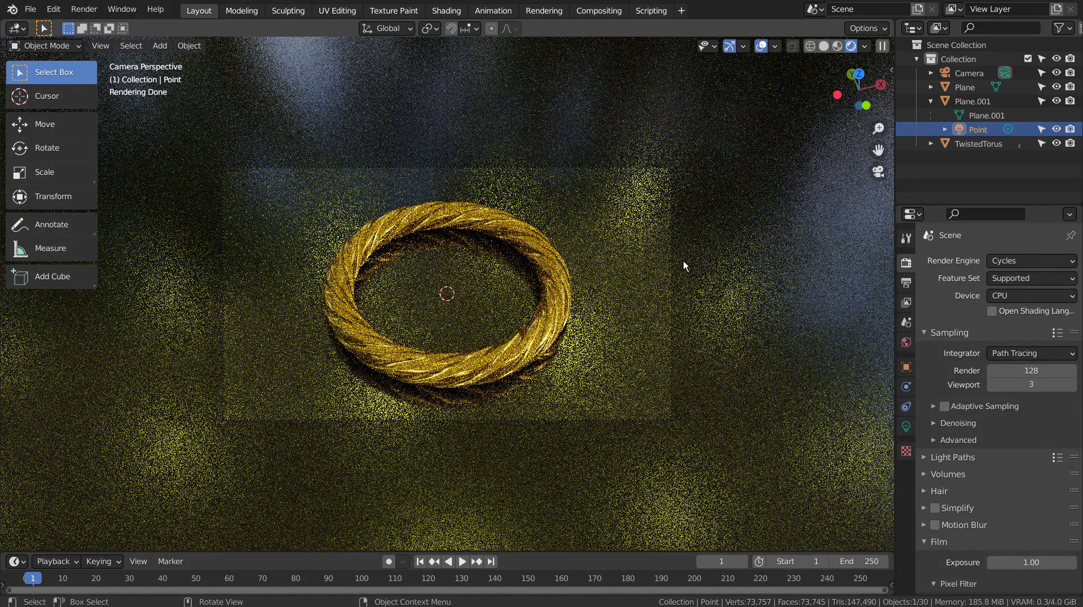
click(906, 427)
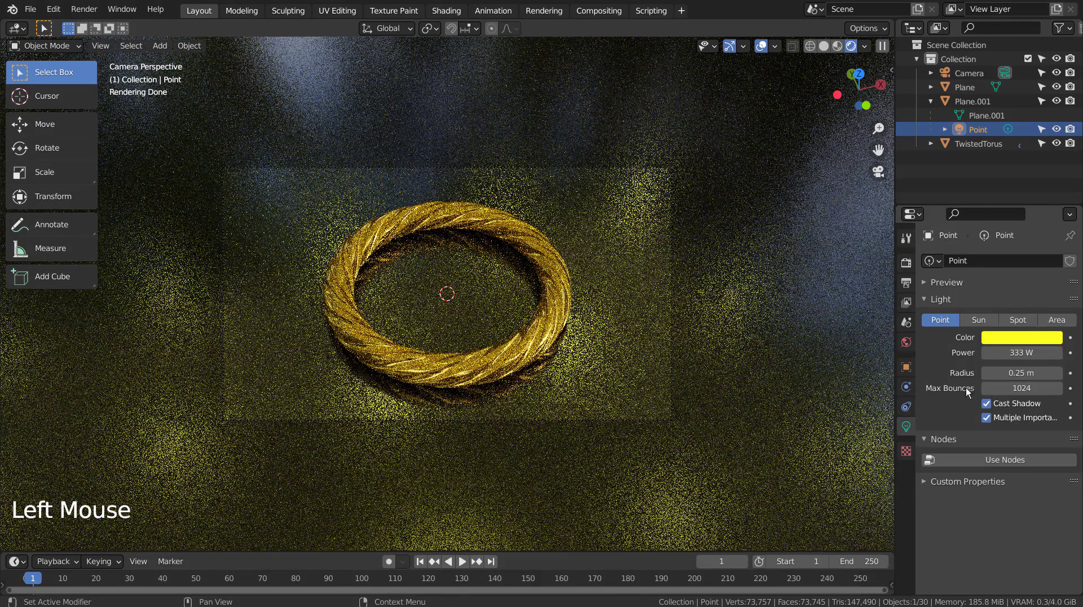
click(1023, 341)
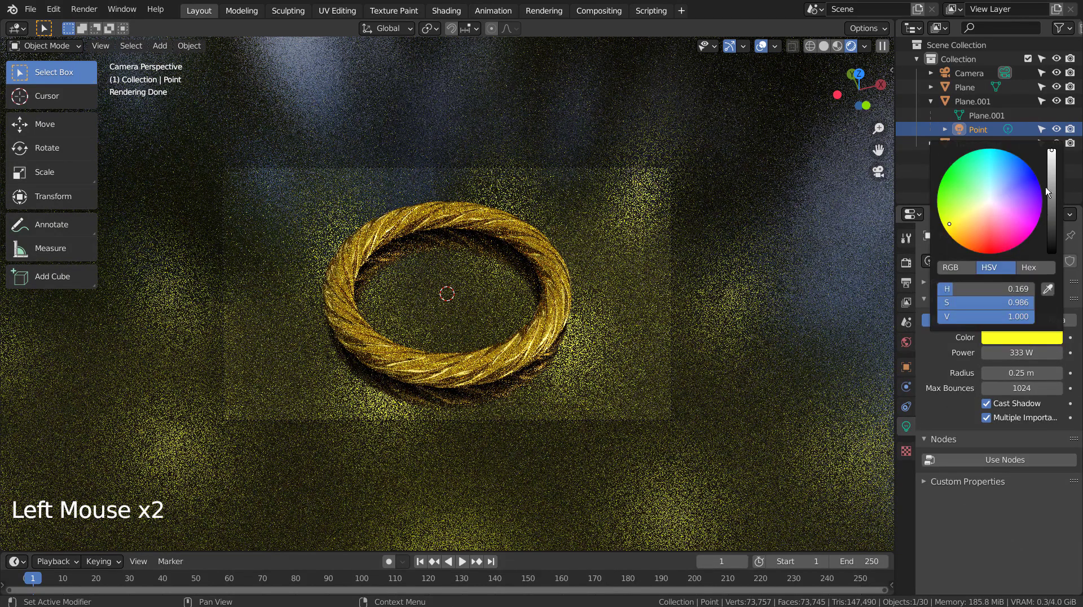
click(989, 201)
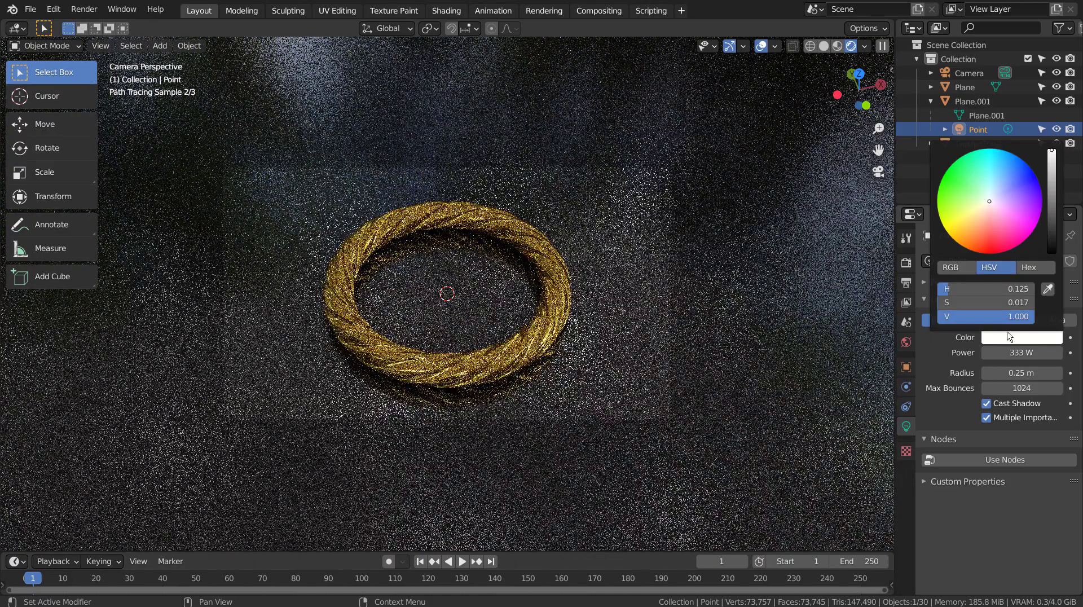
click(1009, 353)
text(1111)
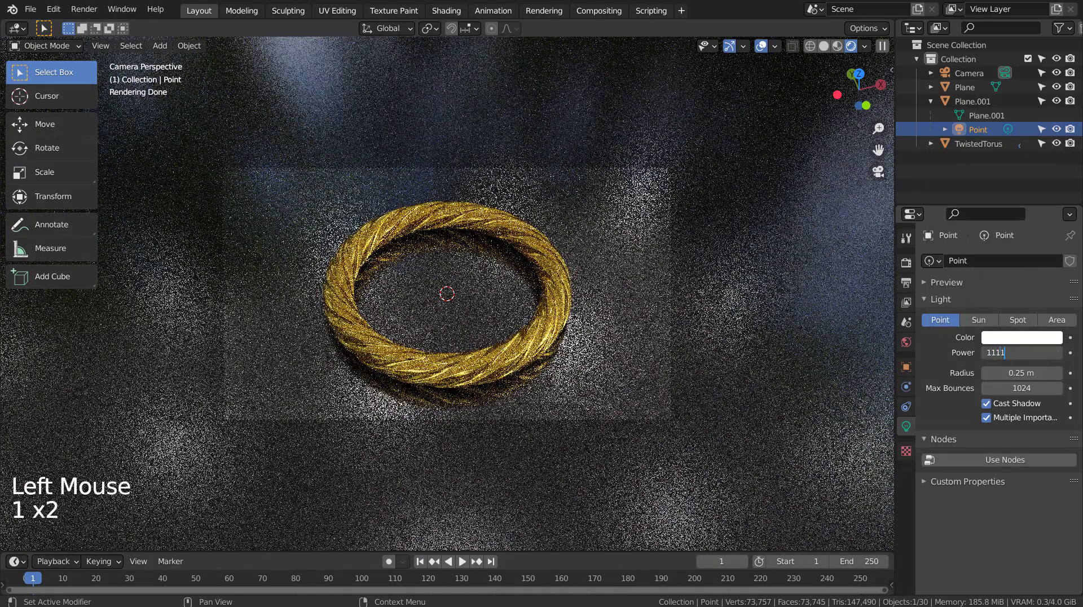
key(Return)
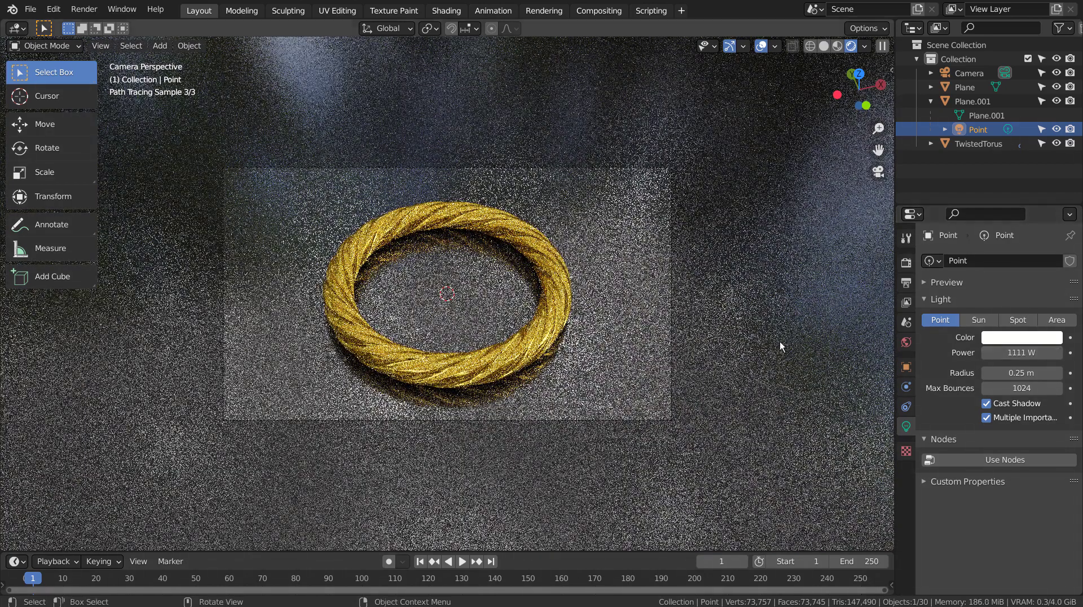
- Drop the ground Plane's material roughness to about 0.07, then select Plane.001
click(765, 315)
click(906, 485)
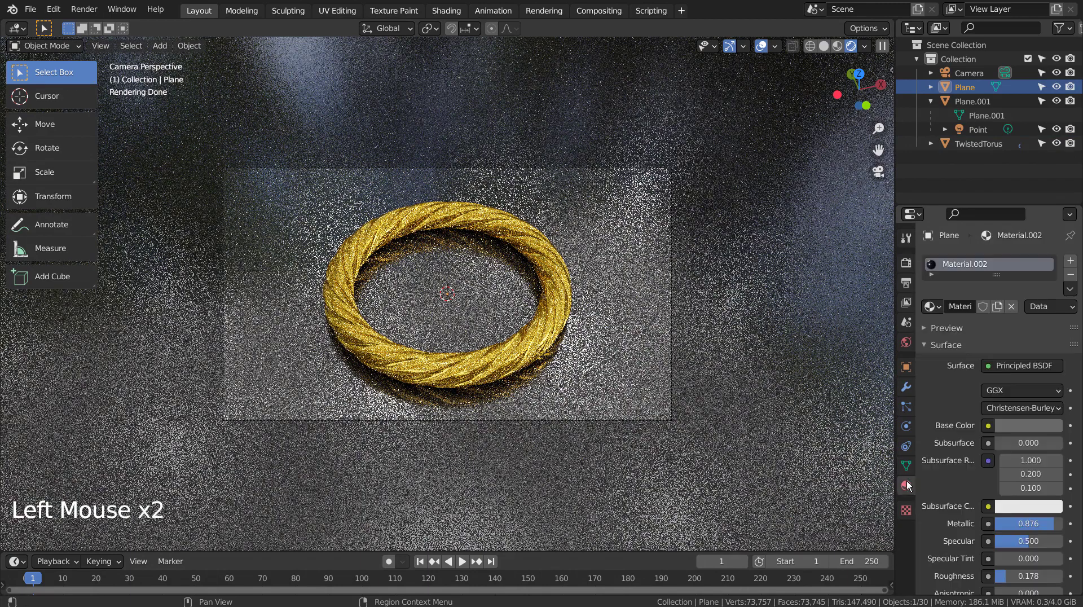
click(1007, 577)
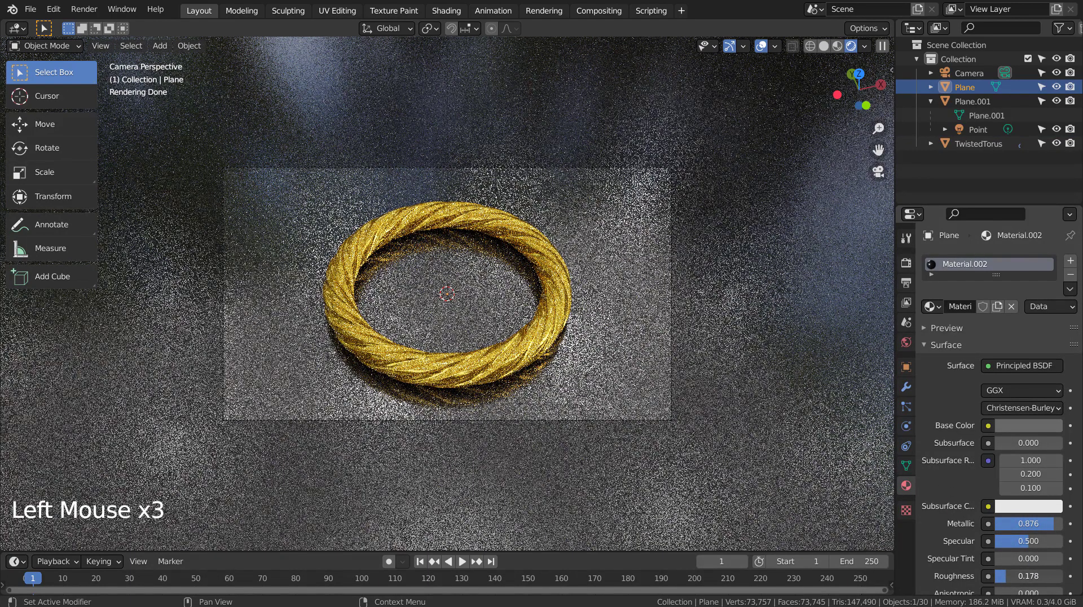
drag(1007, 577, 997, 577)
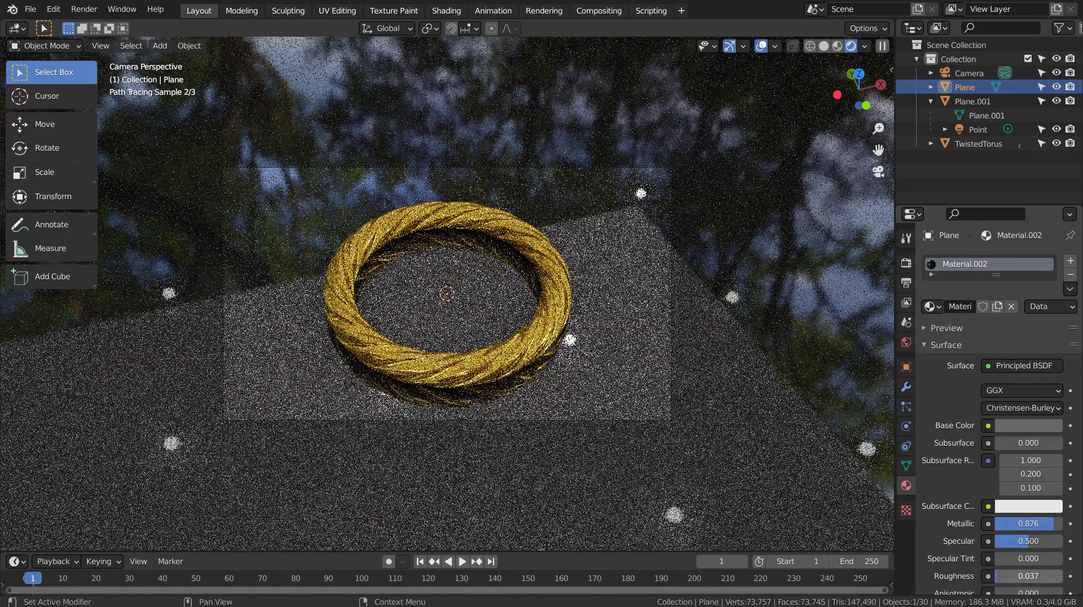
click(999, 580)
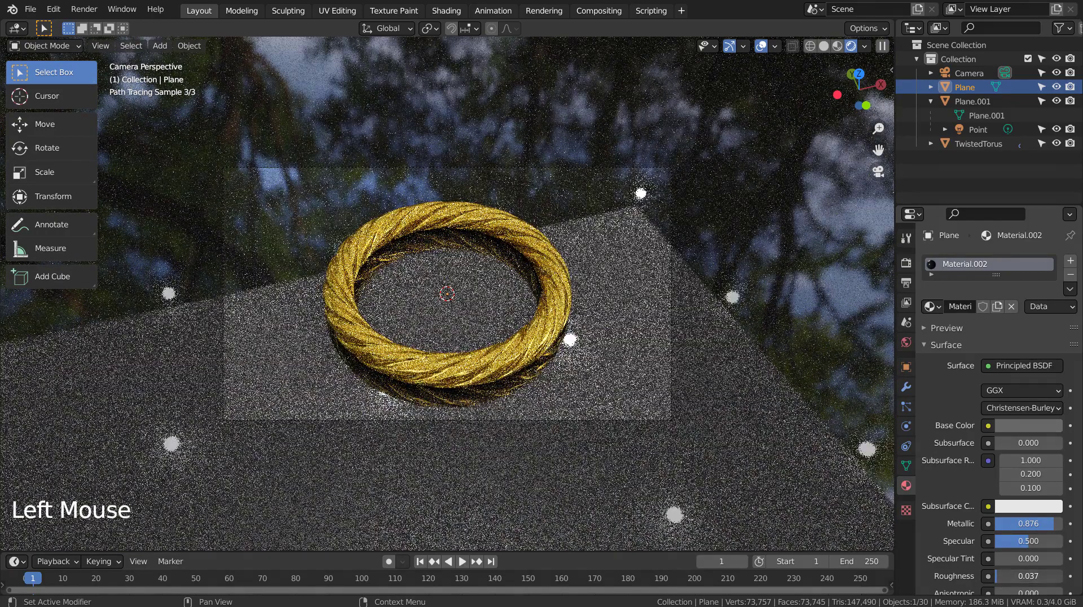
drag(998, 576, 1010, 575)
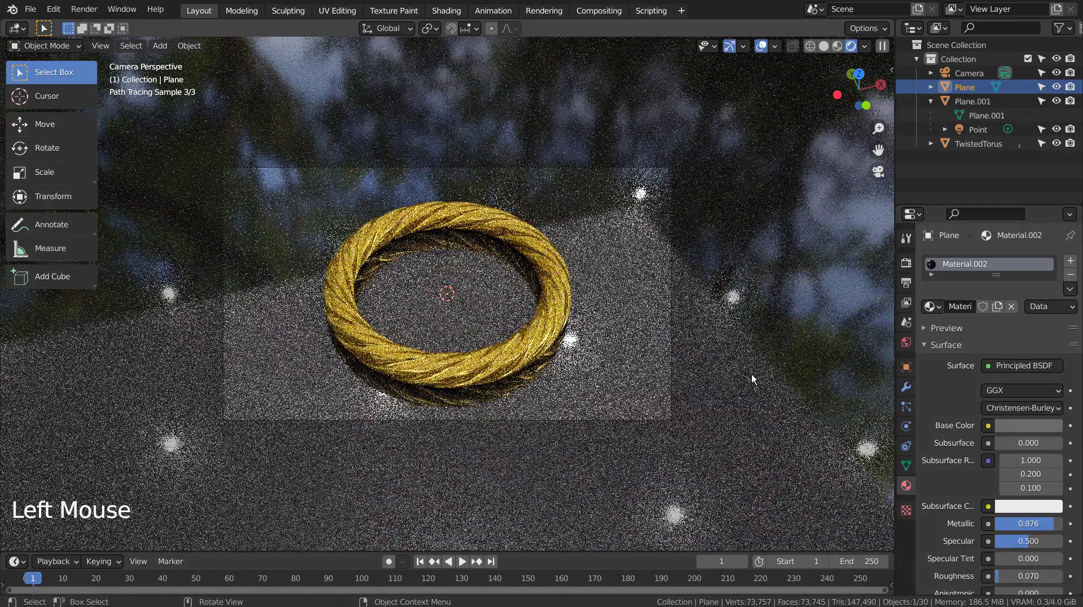
click(751, 374)
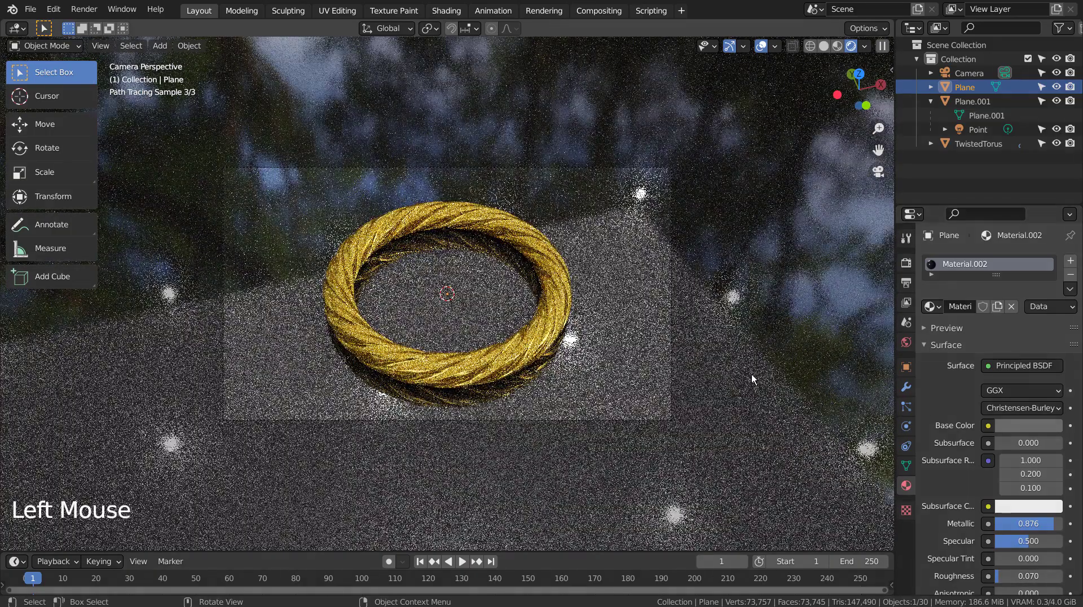
click(964, 98)
- Create a new material on Plane.001 and set its Base Color to black
click(987, 306)
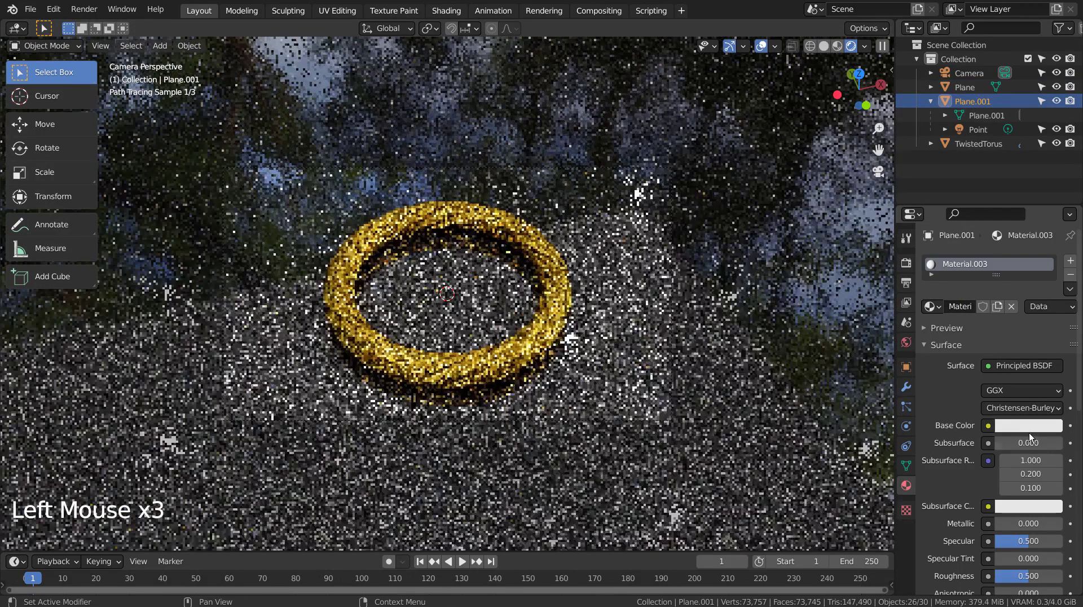
click(1029, 428)
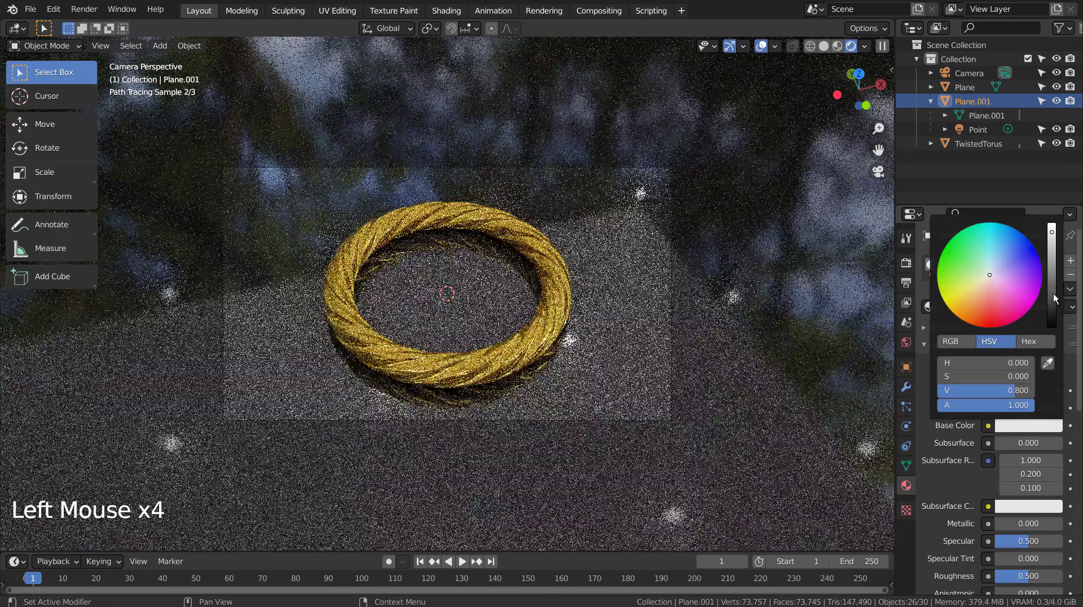
drag(1054, 293, 1053, 327)
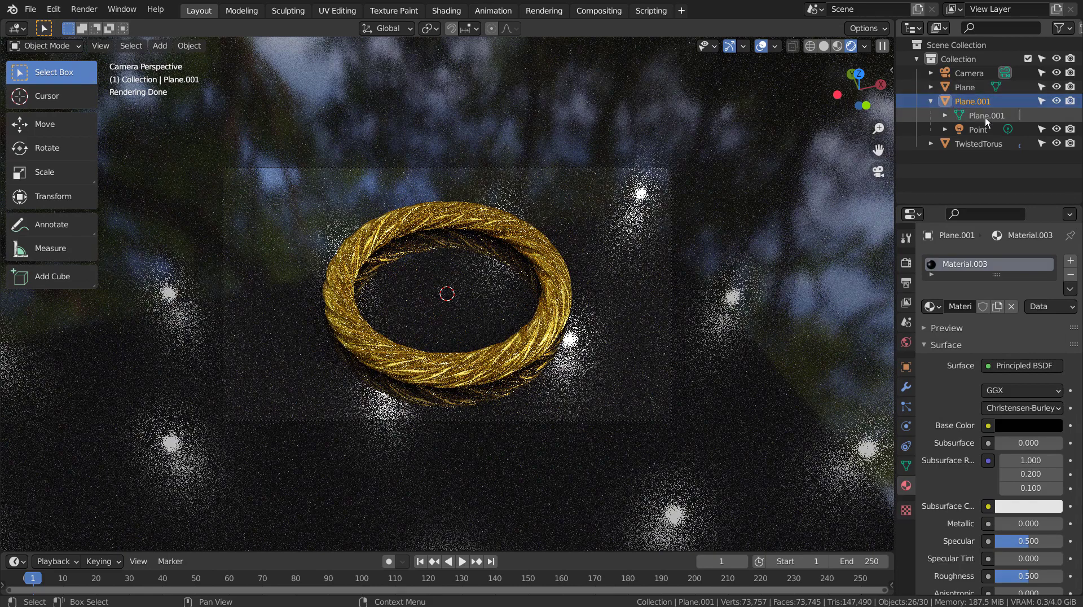
click(931, 101)
- Move Plane.001 along the X axis
middle_drag(770, 268, 711, 312)
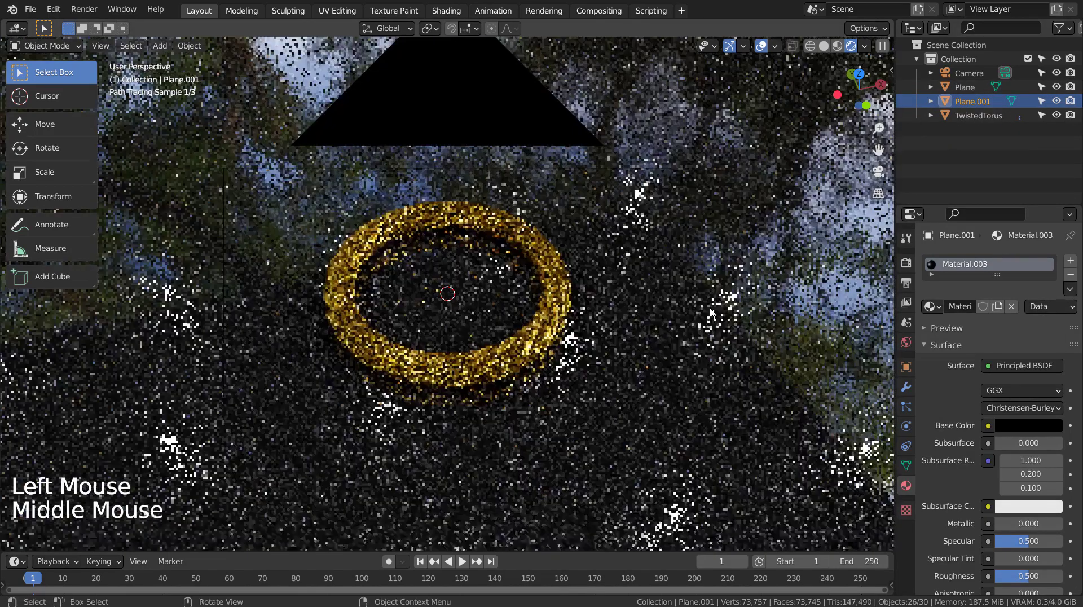
scroll(710, 312, down, 6)
scroll(710, 311, down, 5)
scroll(710, 311, down, 4)
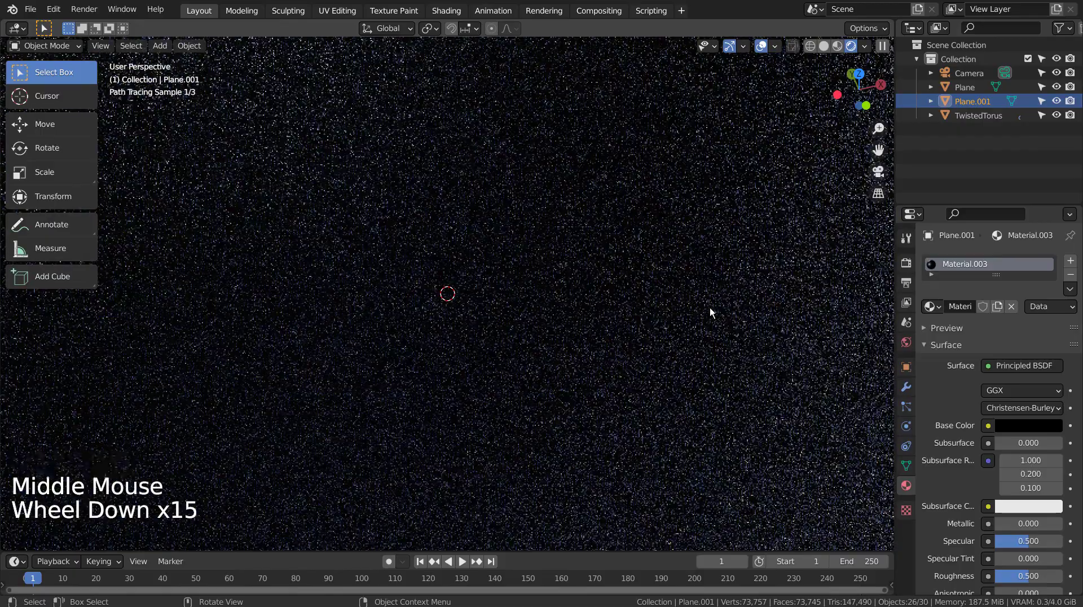
scroll(710, 307, up, 3)
key(g)
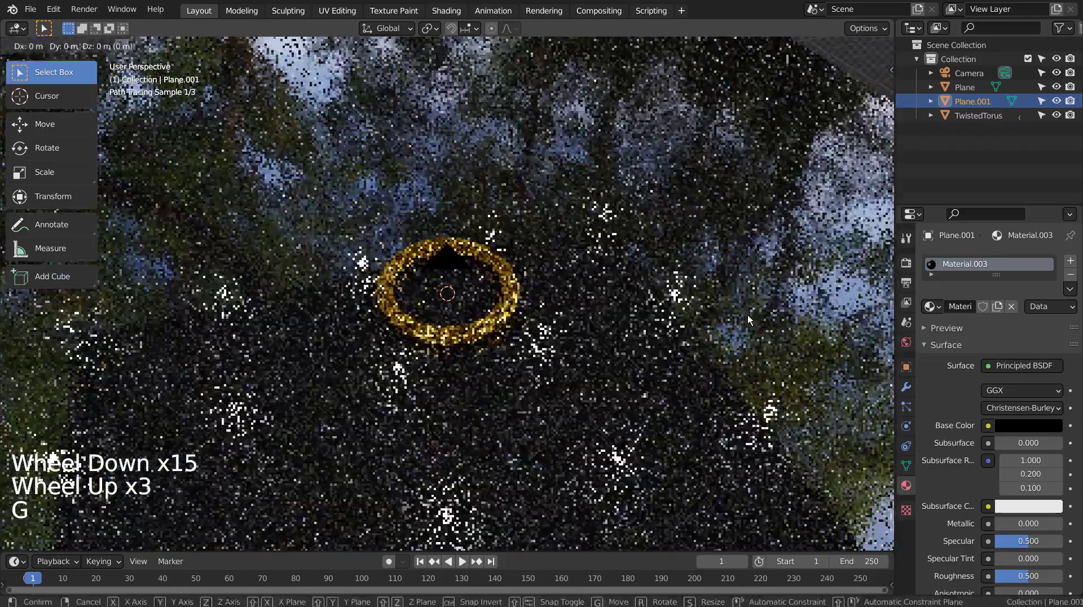
key(x)
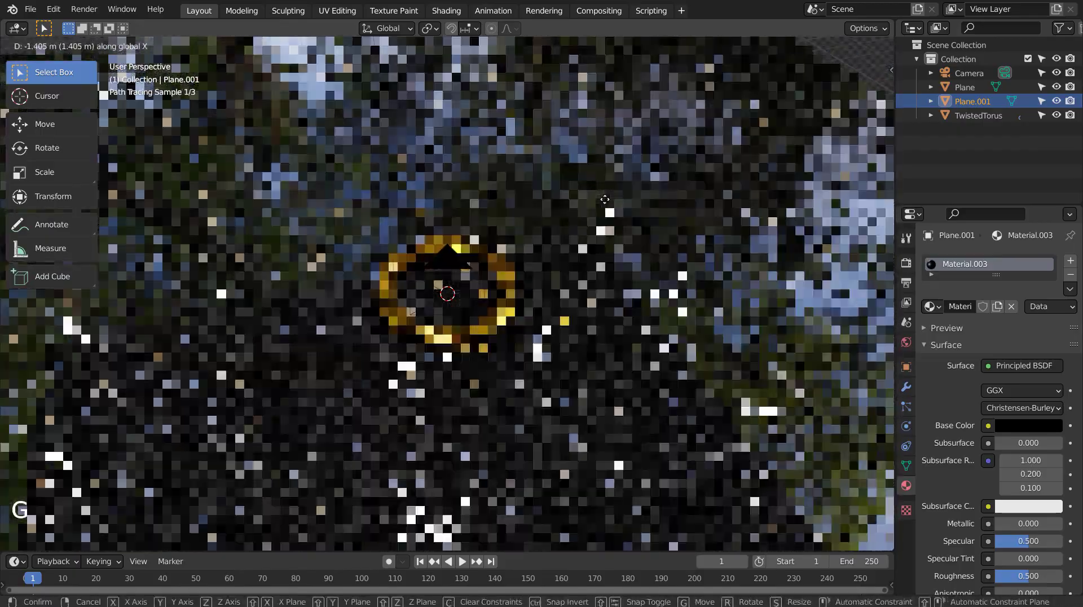
scroll(681, 293, down, 4)
click(680, 293)
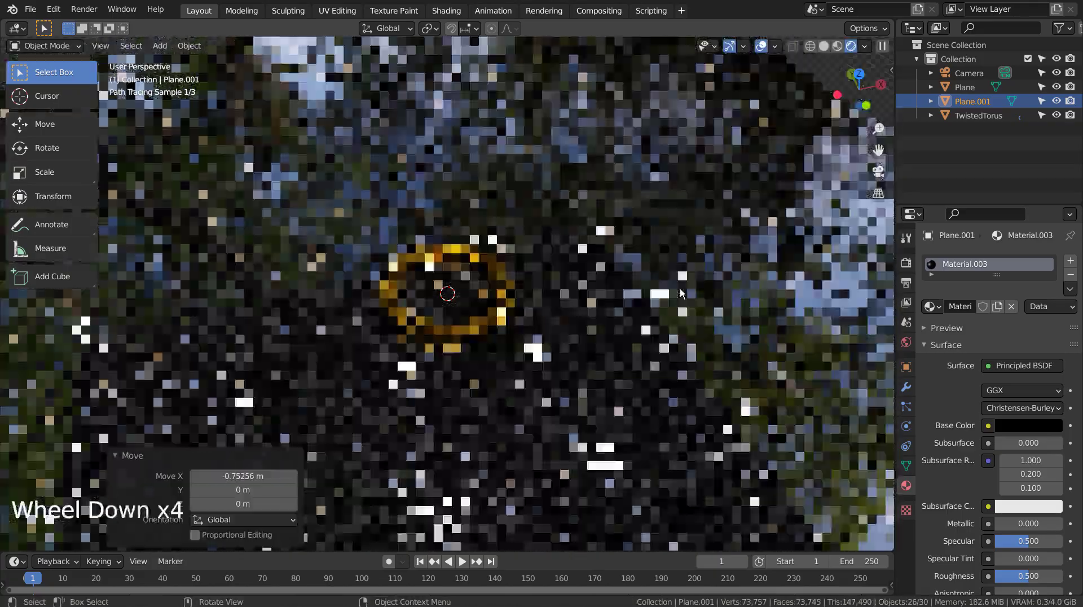
- Slide Plane.001 along Y to about 18.137 m
scroll(680, 291, down, 3)
middle_drag(561, 360, 627, 323)
scroll(635, 322, down, 4)
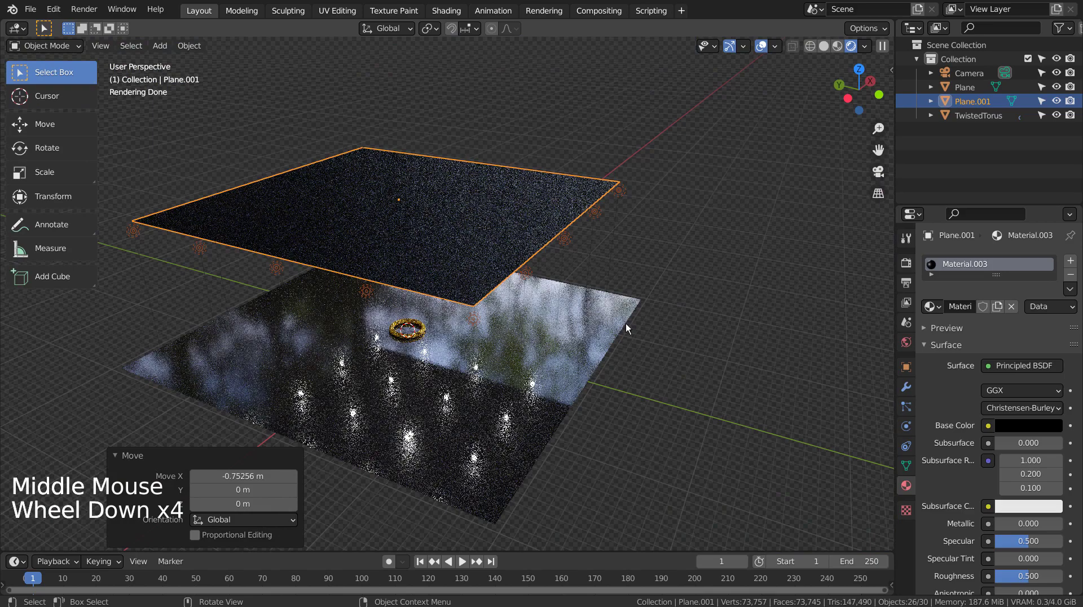
key(g)
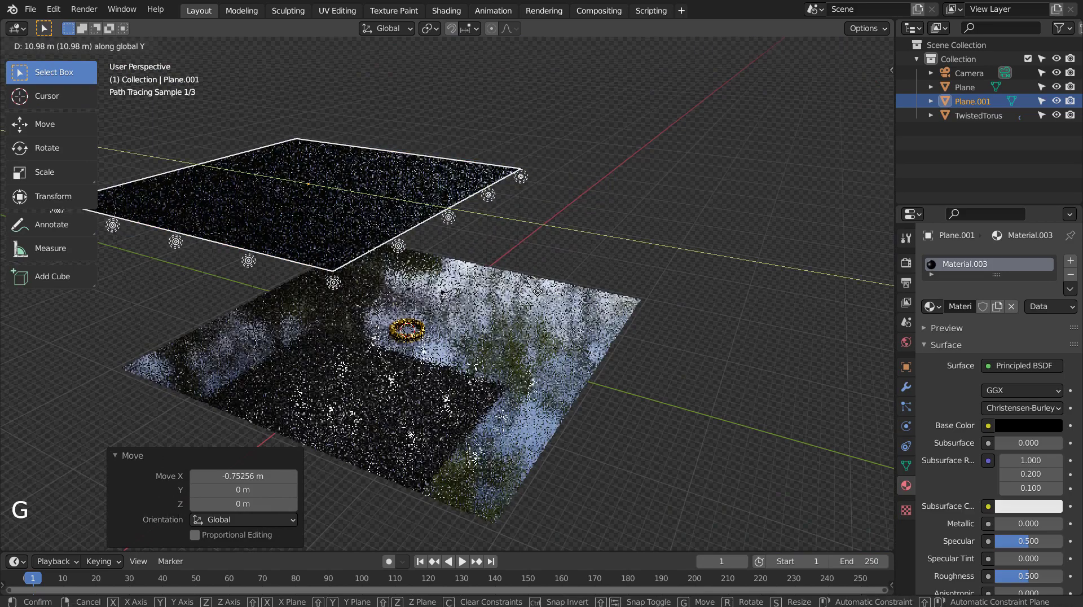
click(490, 251)
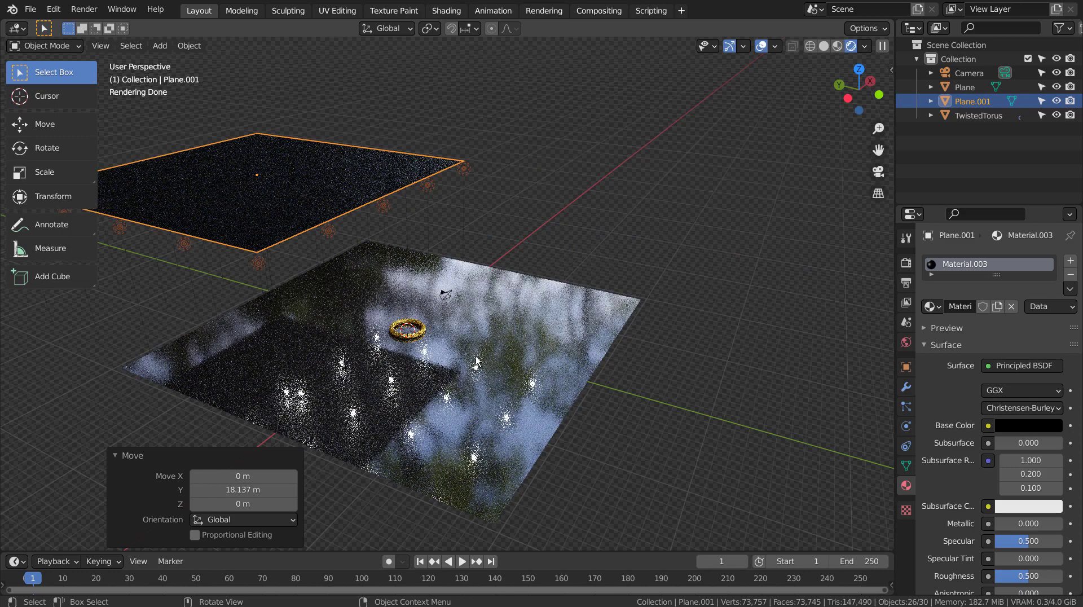
- Orbit around both planes, switch to Rendered shading and look through the camera
scroll(516, 404, up, 3)
scroll(516, 404, down, 6)
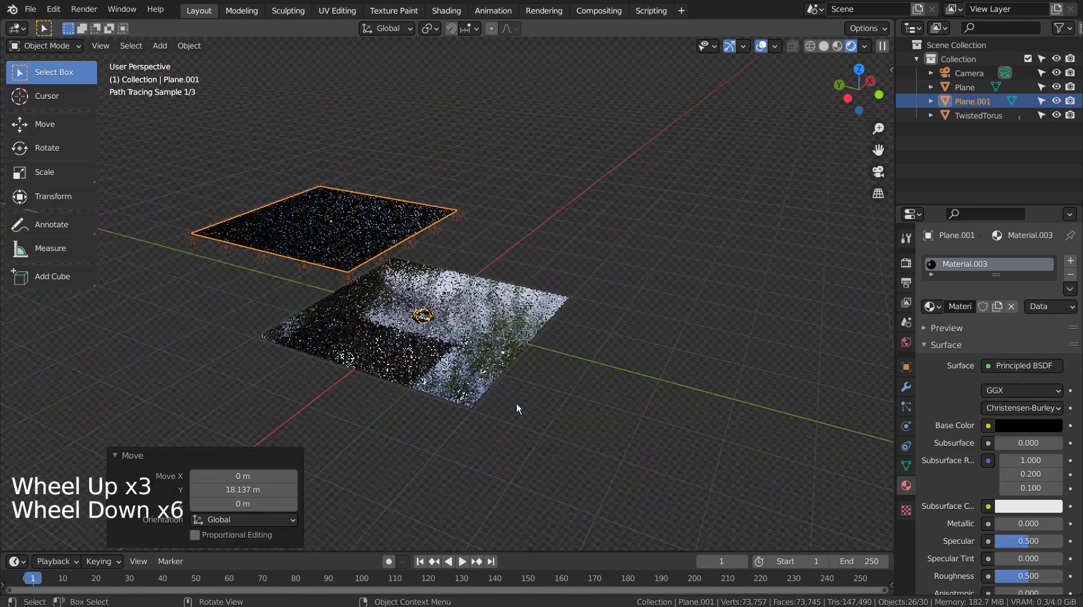
scroll(516, 404, down, 2)
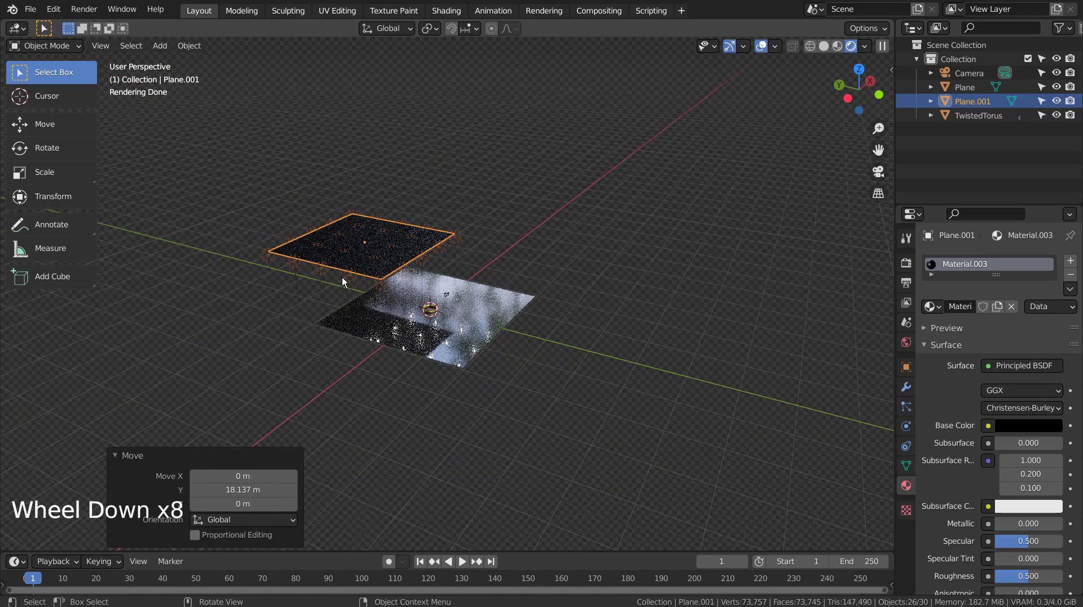
mouse_move(348, 280)
middle_down()
mouse_move(515, 331)
mouse_move(555, 309)
middle_up()
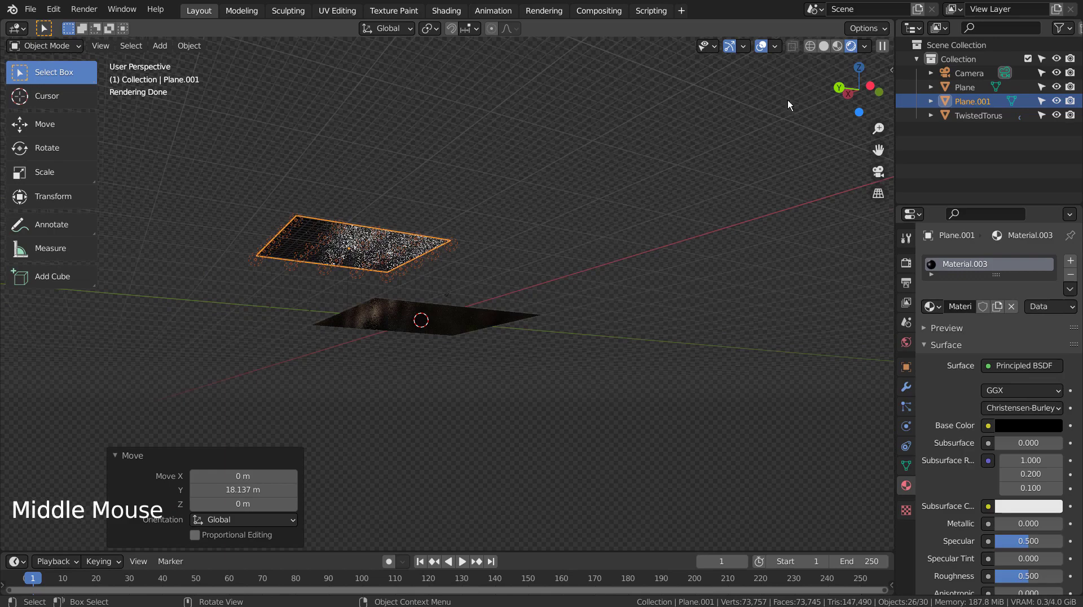
click(836, 47)
mouse_move(762, 207)
middle_down()
mouse_move(715, 302)
mouse_move(658, 361)
mouse_move(553, 413)
mouse_move(536, 369)
mouse_move(630, 296)
mouse_move(583, 373)
mouse_move(559, 350)
middle_up()
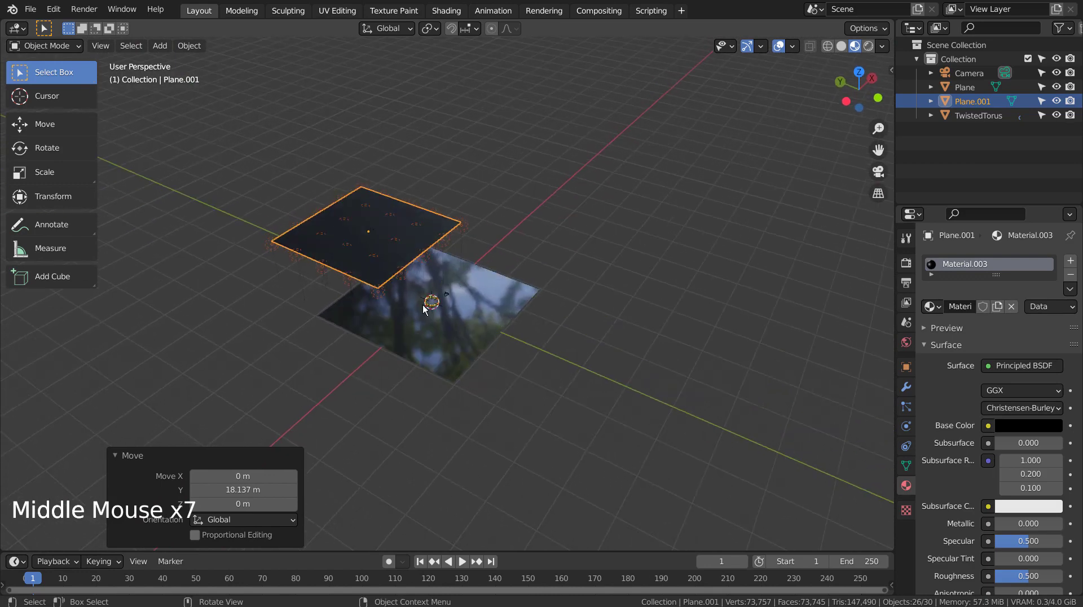
click(867, 46)
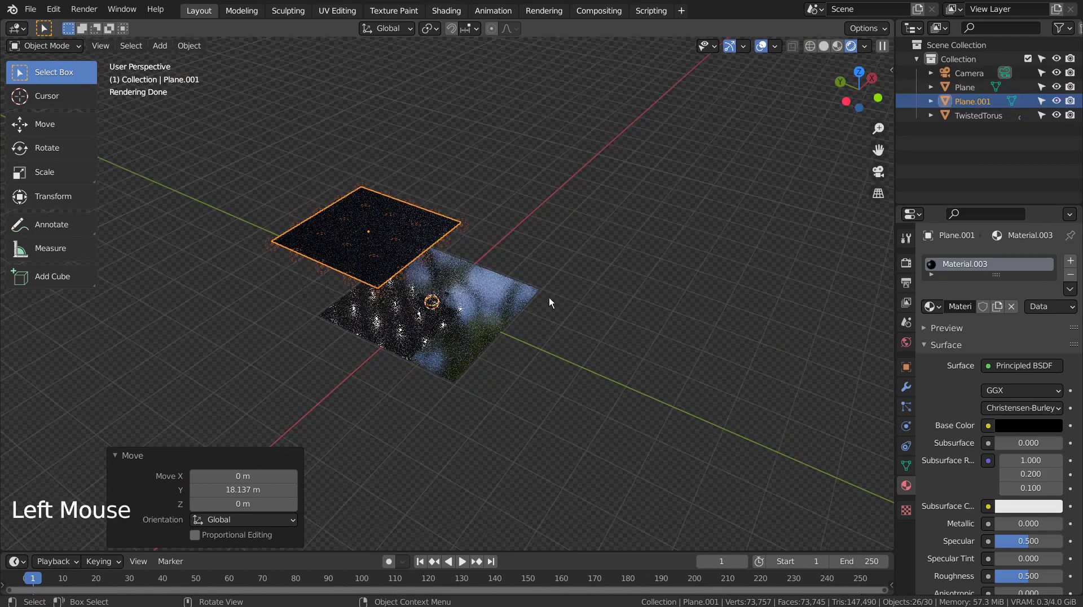
key(KP_0)
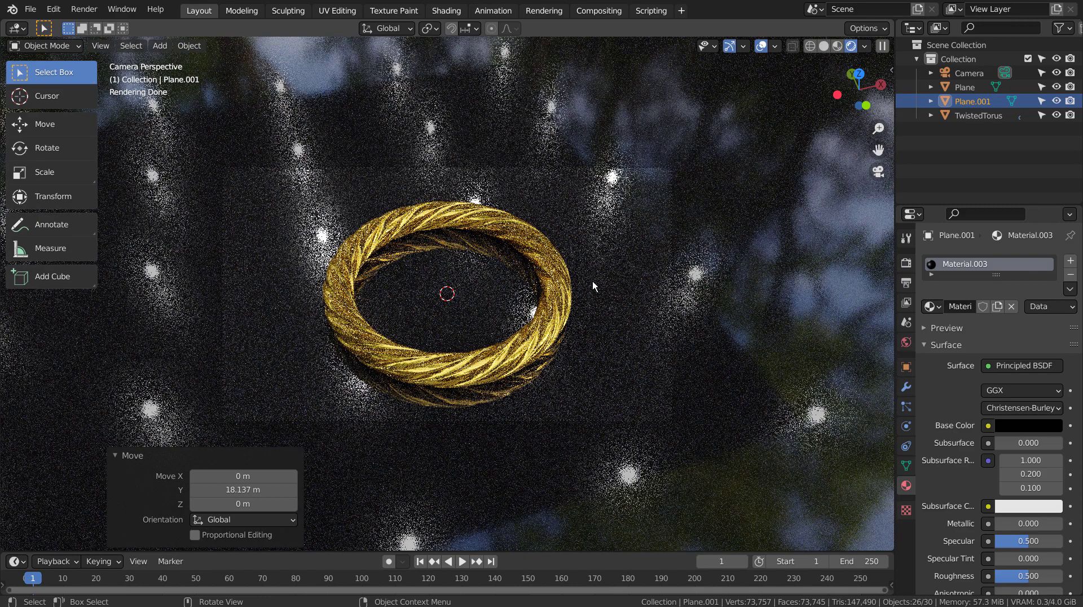
- Switch to Material Preview and orbit out of the camera view to see both planes
click(823, 46)
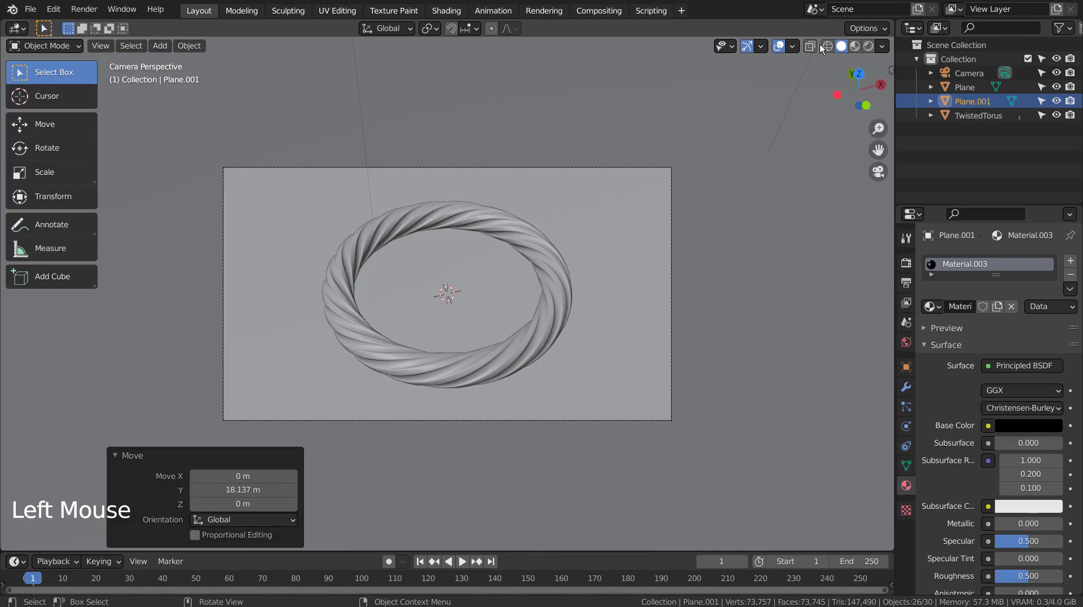
click(855, 45)
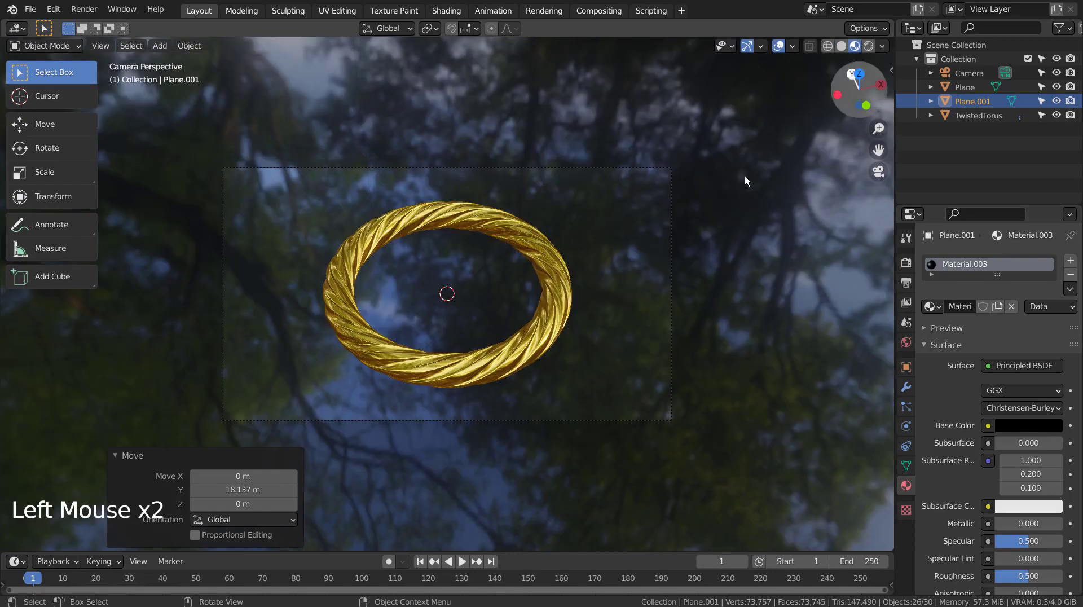
click(627, 234)
middle_click(627, 235)
scroll(627, 235, down, 8)
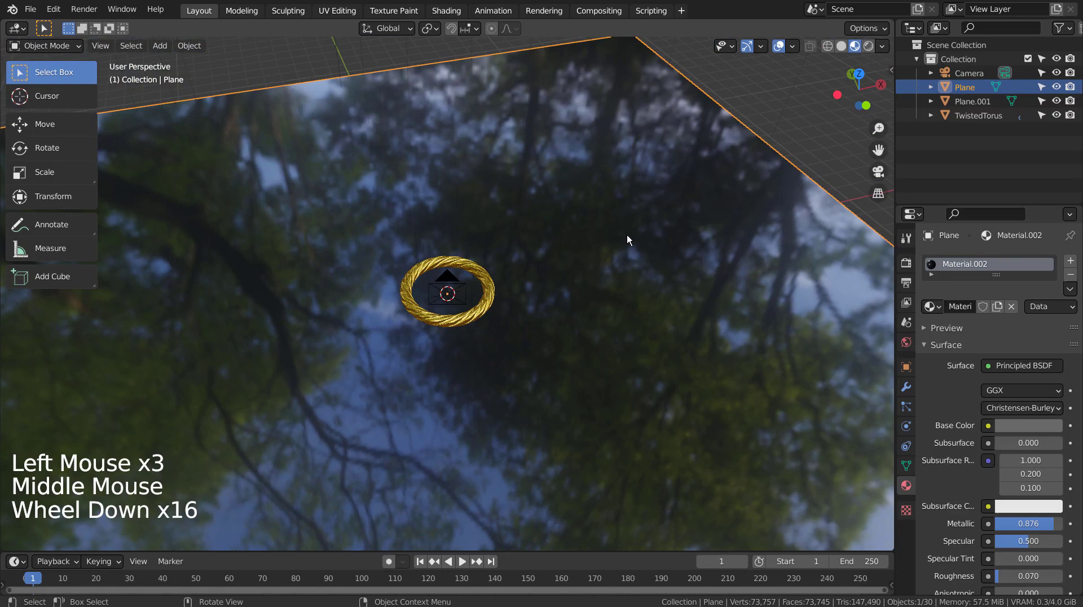
scroll(627, 234, down, 5)
scroll(627, 235, down, 5)
mouse_move(627, 235)
middle_down()
mouse_move(745, 169)
mouse_move(338, 261)
middle_up()
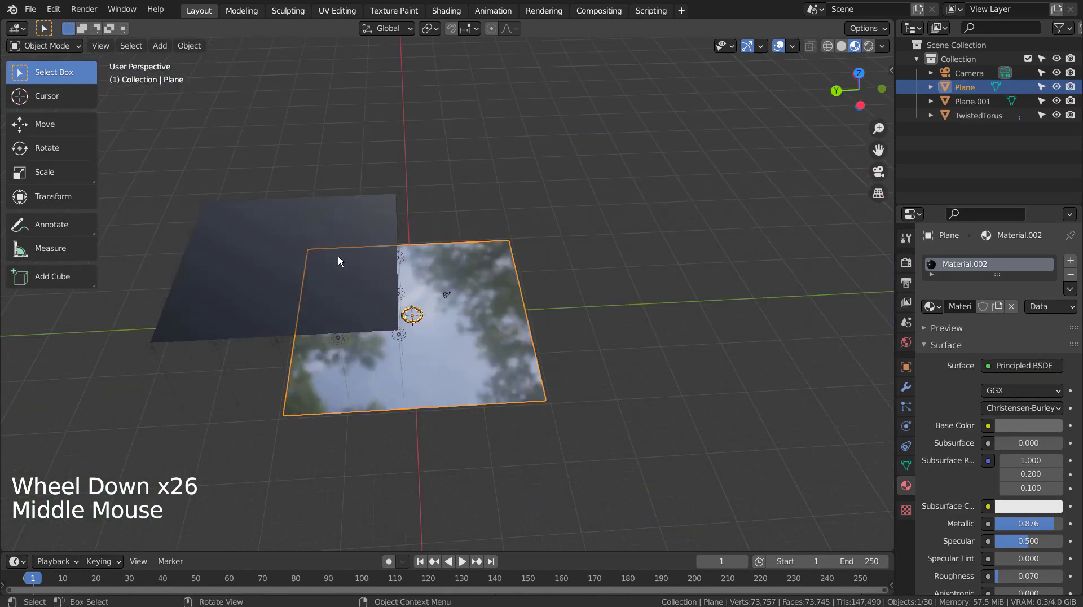
- Scale the overhead light plane to 0.799 and check it rendered through the camera
click(273, 264)
key(s)
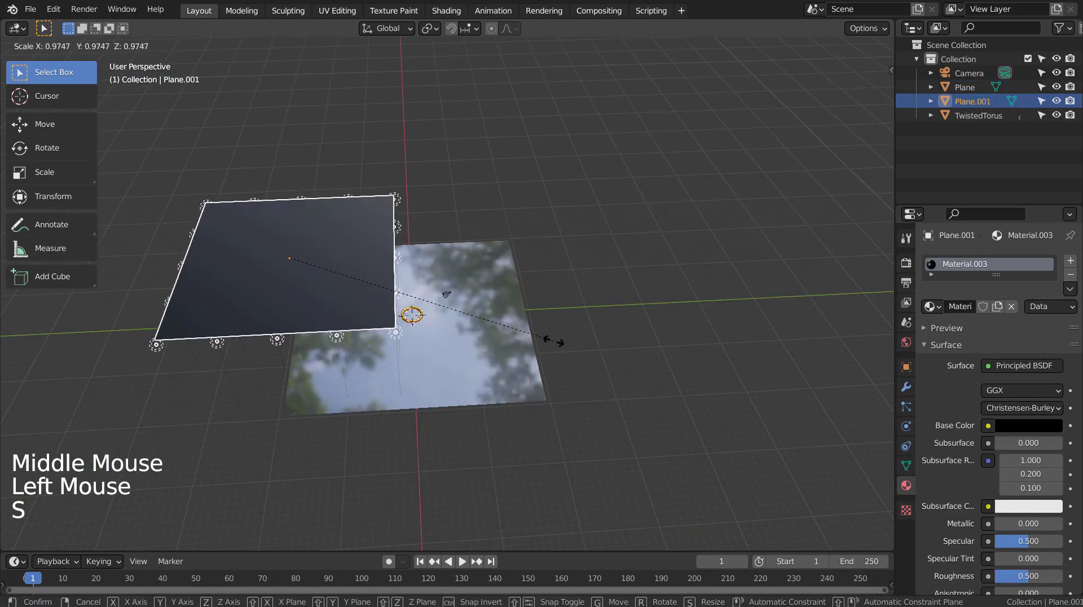
click(516, 338)
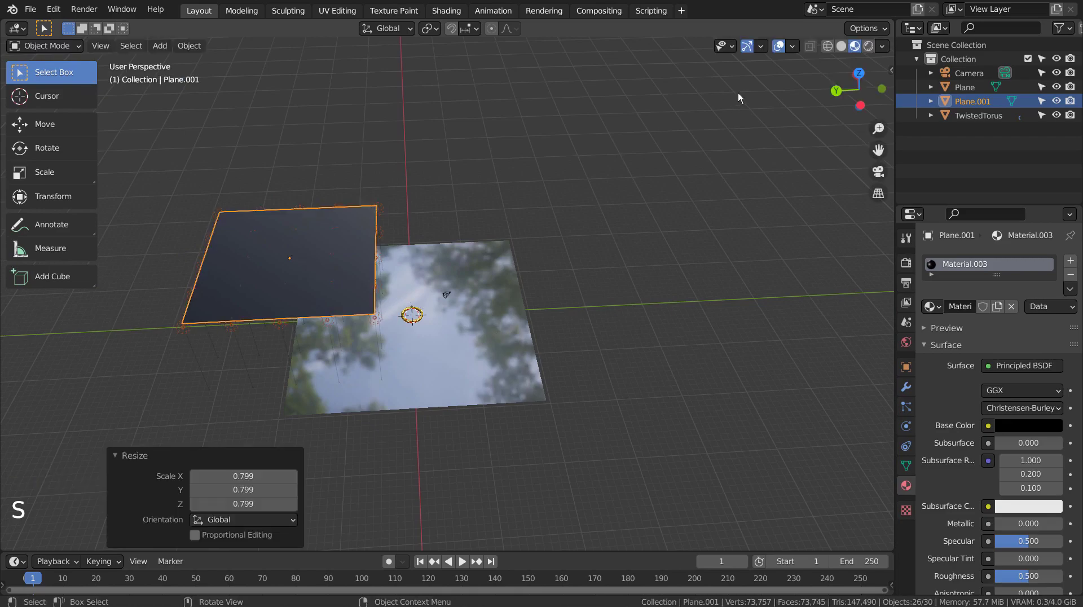
click(869, 45)
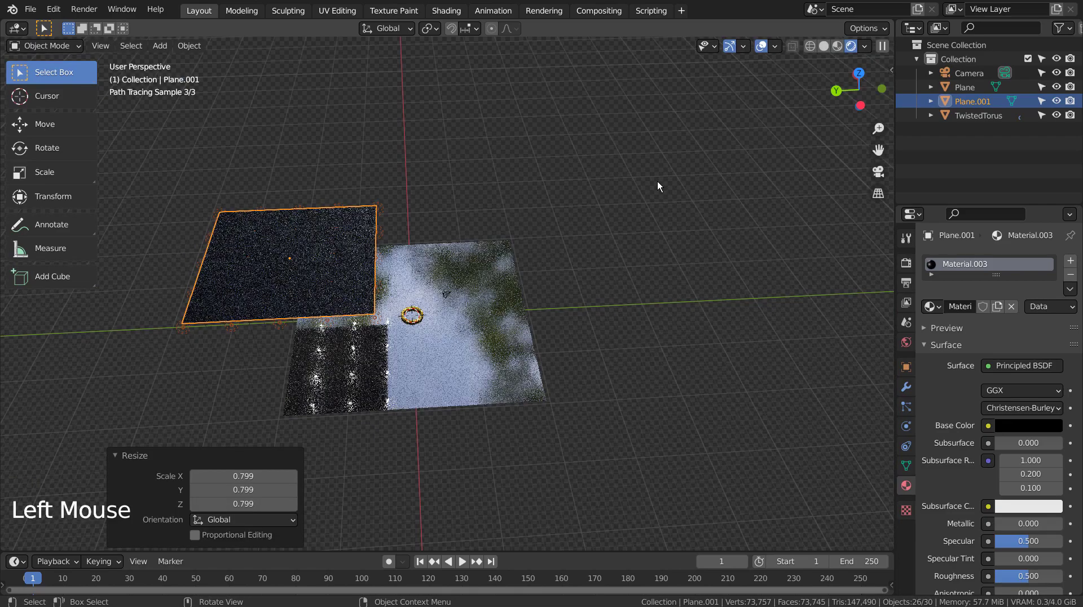
key(KP_0)
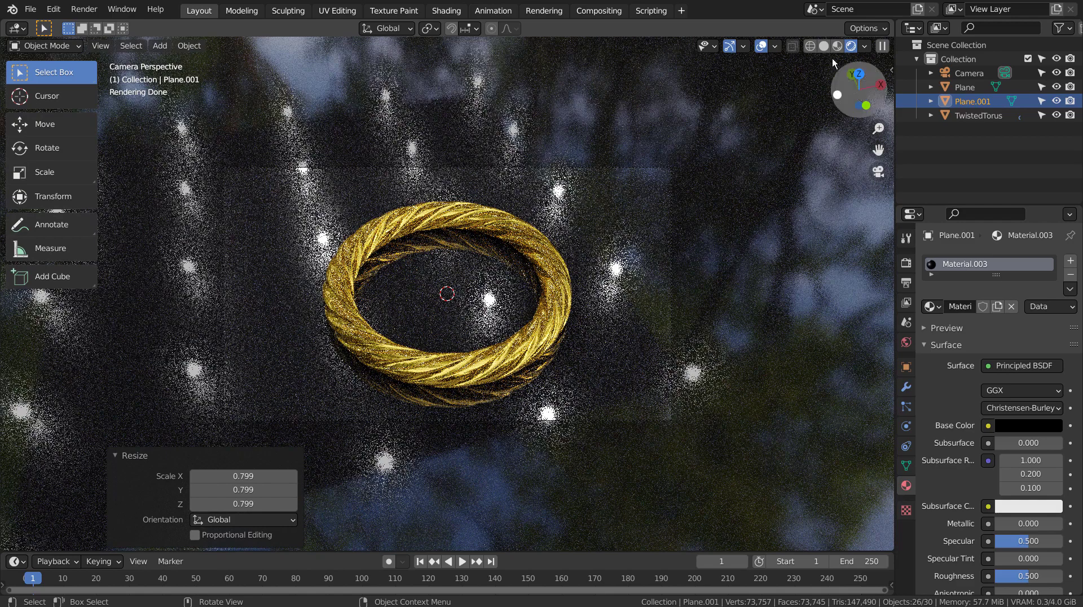
- Switch to Solid shading, visit the Compositing workspace, and return to Layout
click(819, 46)
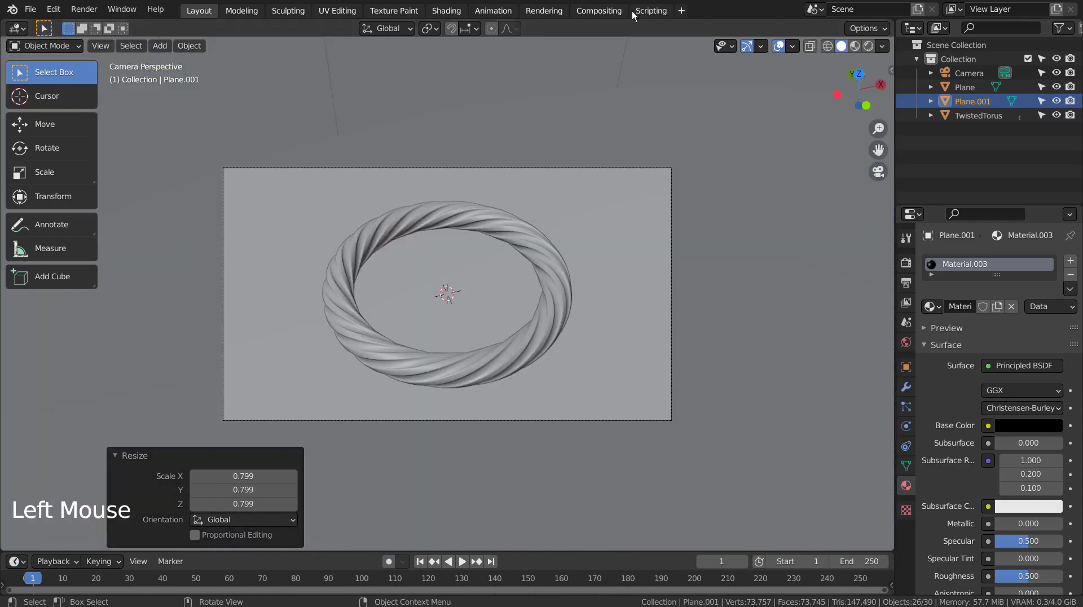
click(599, 10)
click(158, 31)
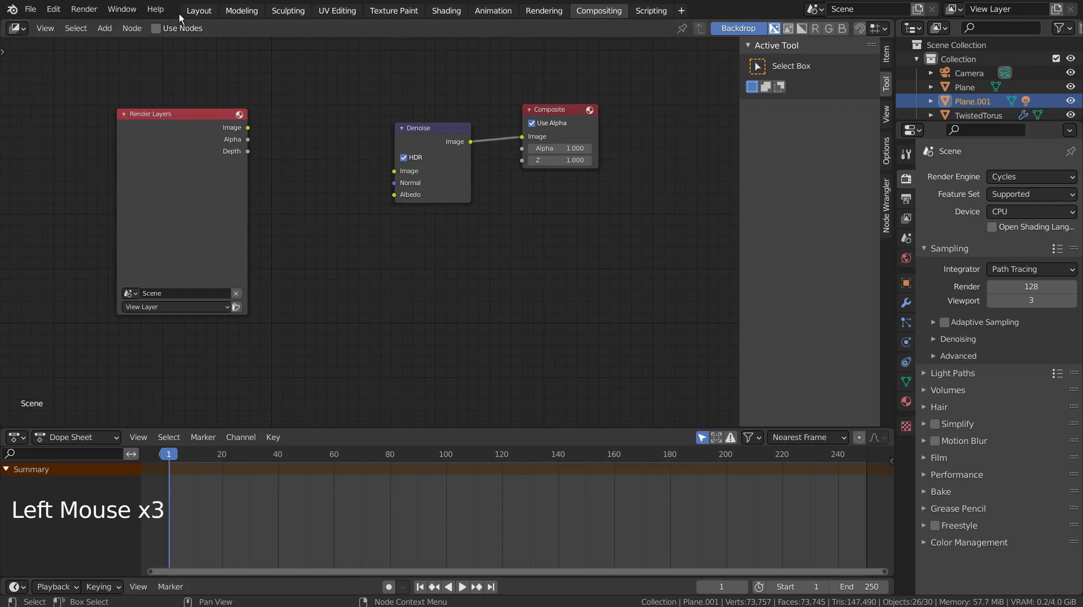
click(199, 10)
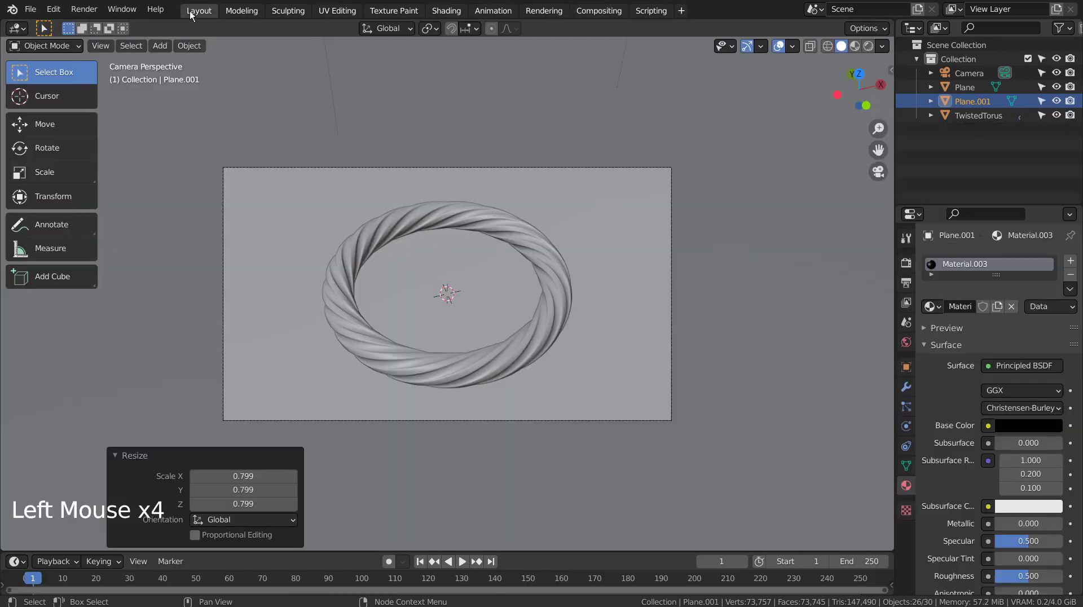
- Set viewport samples to 1 and render samples to 128, then save the file
click(907, 262)
click(1031, 369)
drag(1031, 367, 997, 385)
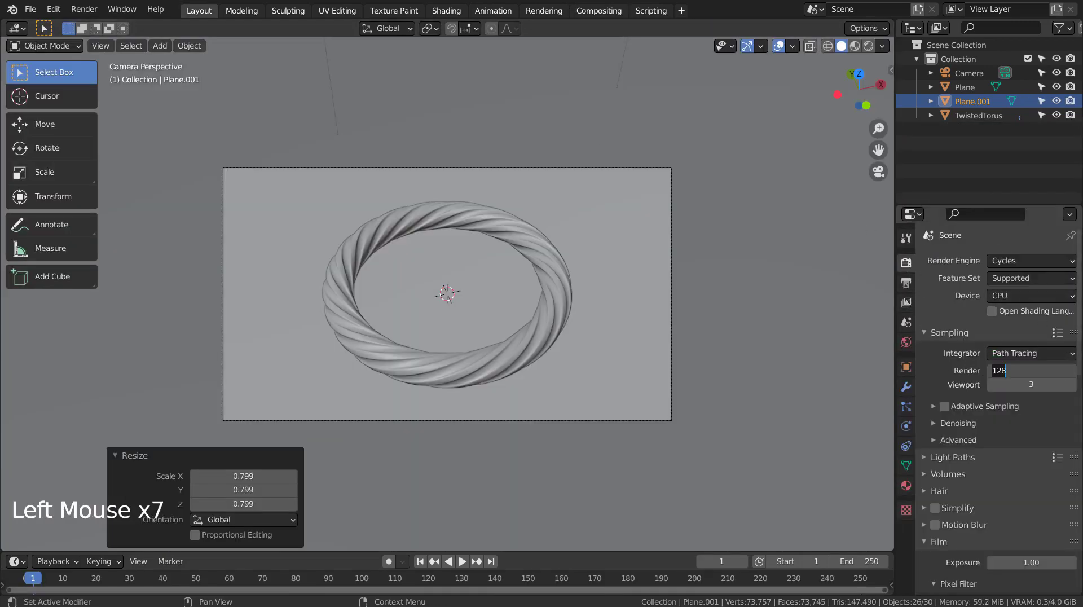
click(1031, 371)
text(128)
key(Return)
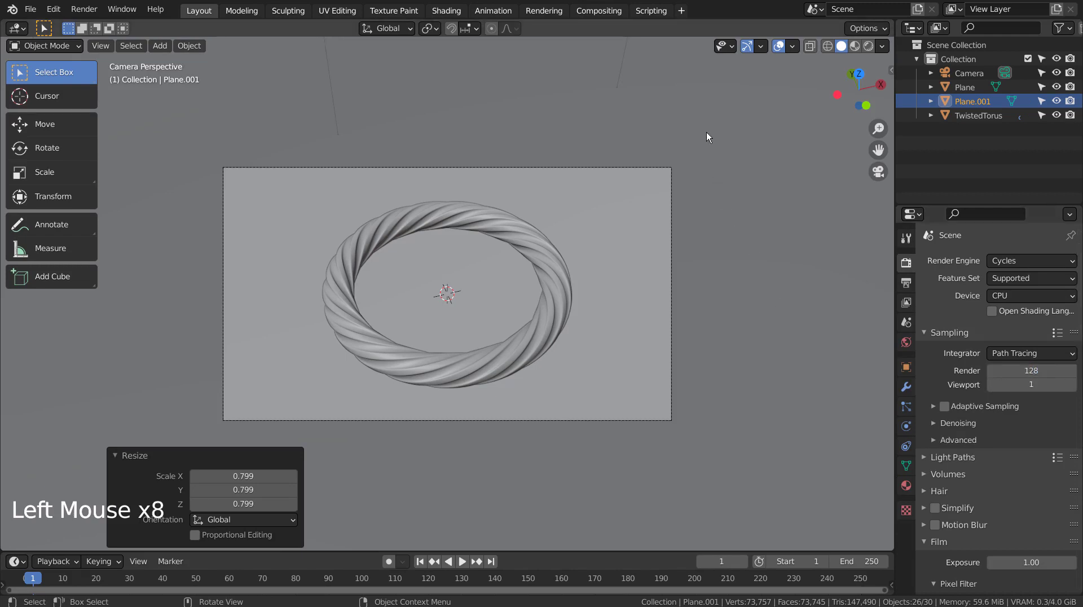
click(702, 115)
key(ctrl+s)
- Start the final 128-sample F12 render of the gold bracelet from the active camera
key(F12)
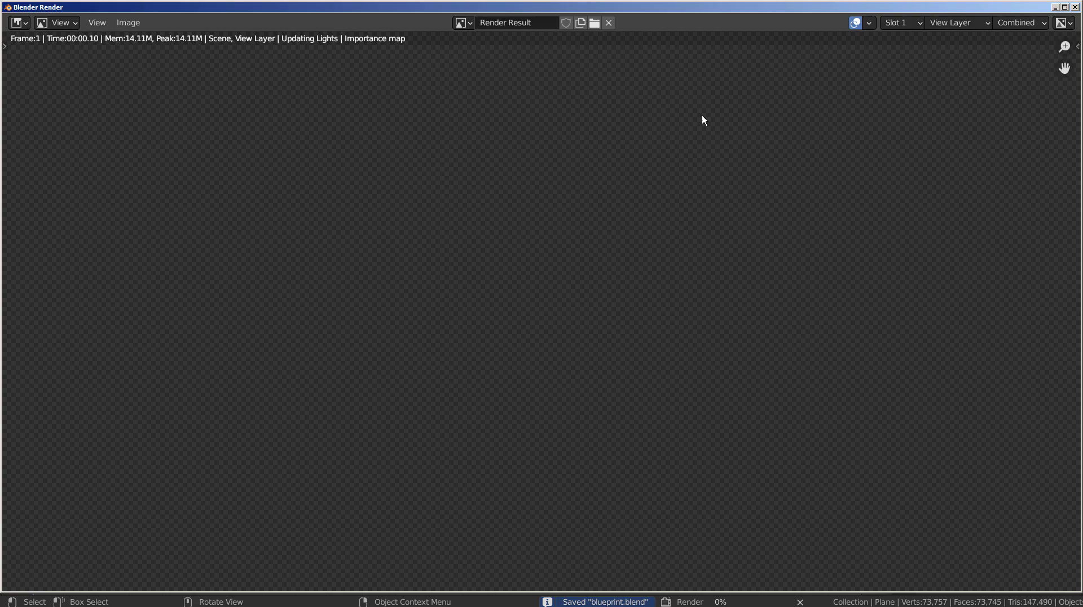